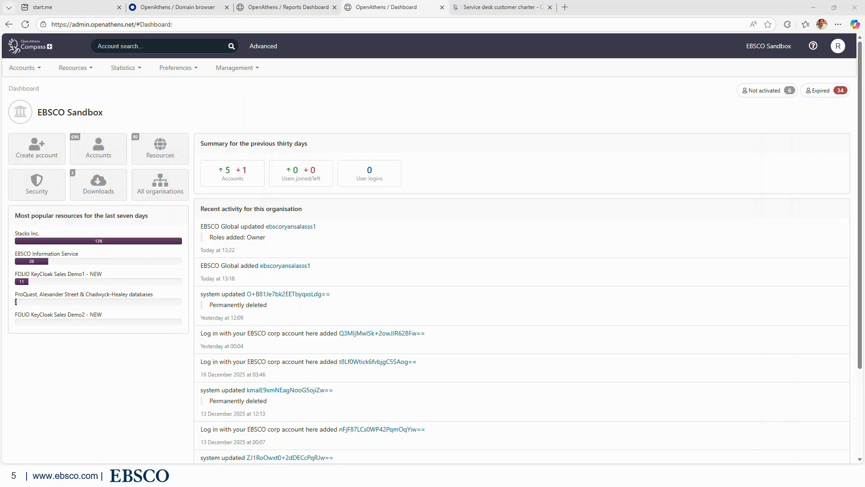
{"action": "left_click", "coordinate": [814, 99]}
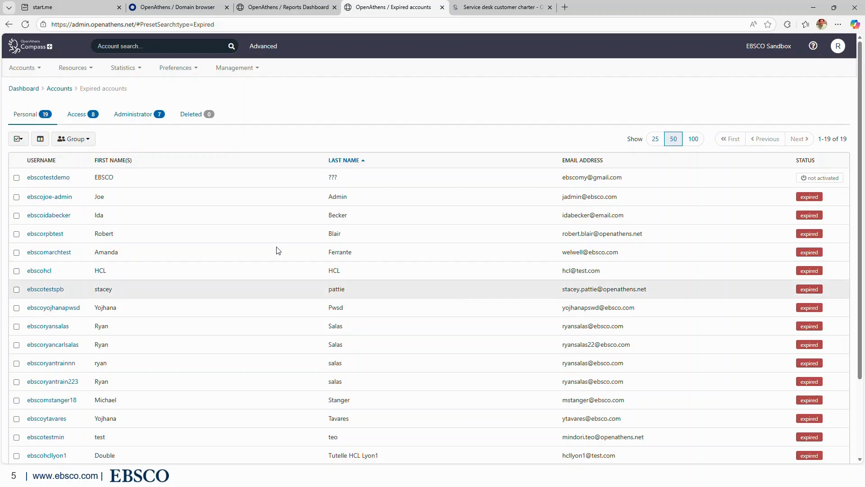
{"action": "left_click", "coordinate": [22, 88]}
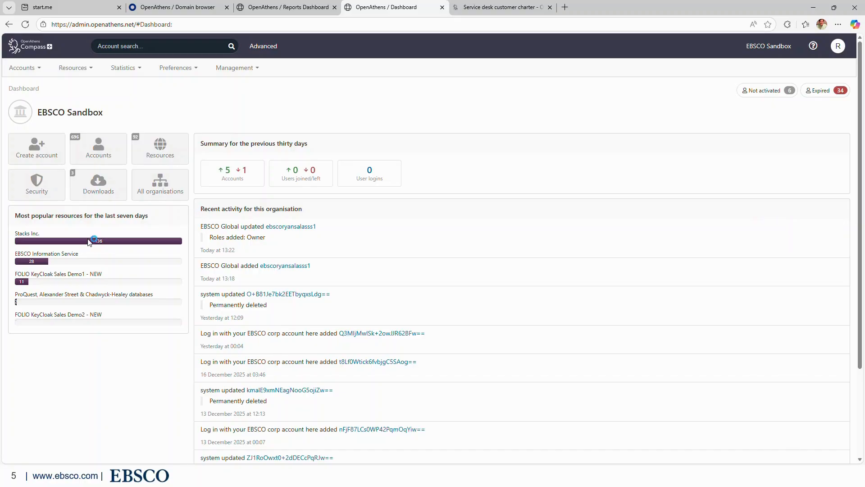
Open the all-accounts list, go back to the dashboard, then reopen the all-accounts list.
{"action": "mouse_move", "coordinate": [88, 239]}
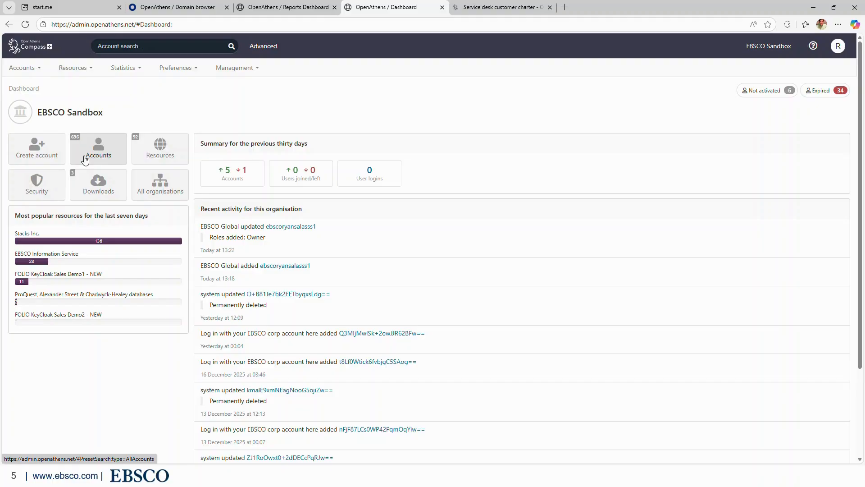
{"action": "left_click", "coordinate": [84, 160]}
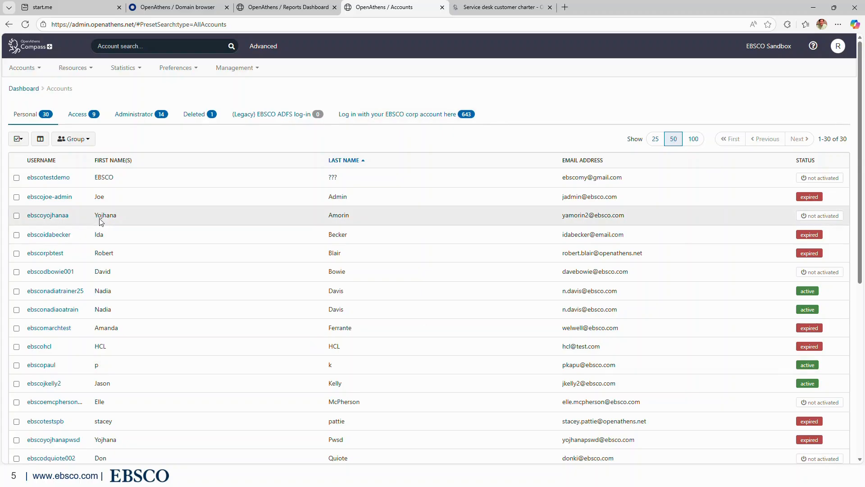
{"action": "left_click", "coordinate": [22, 88]}
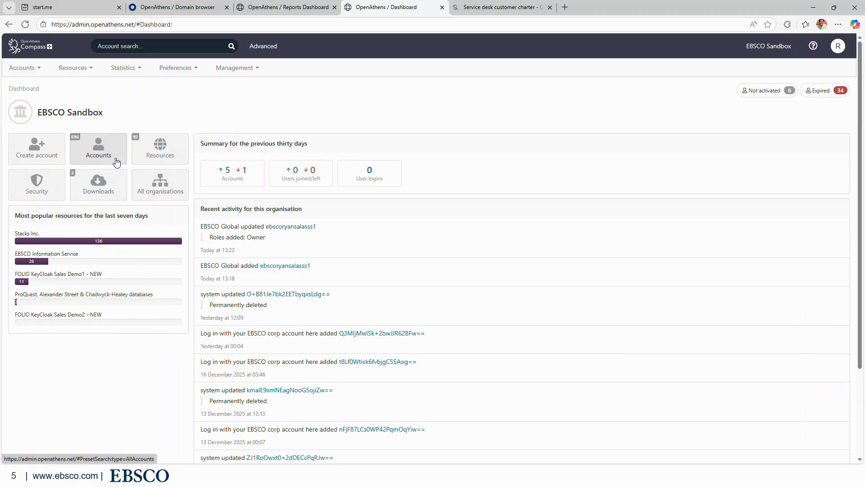
{"action": "left_click", "coordinate": [105, 153]}
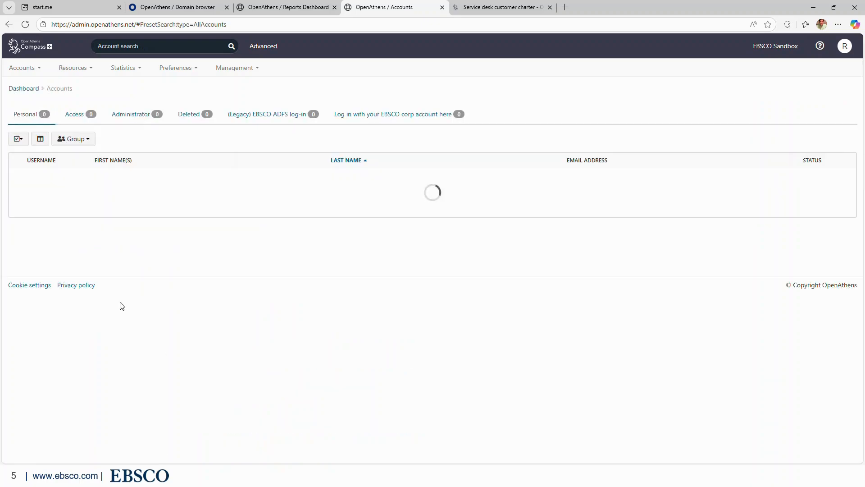
From the dashboard, open the new personal account form and cancel it unused.
{"action": "left_click", "coordinate": [25, 87]}
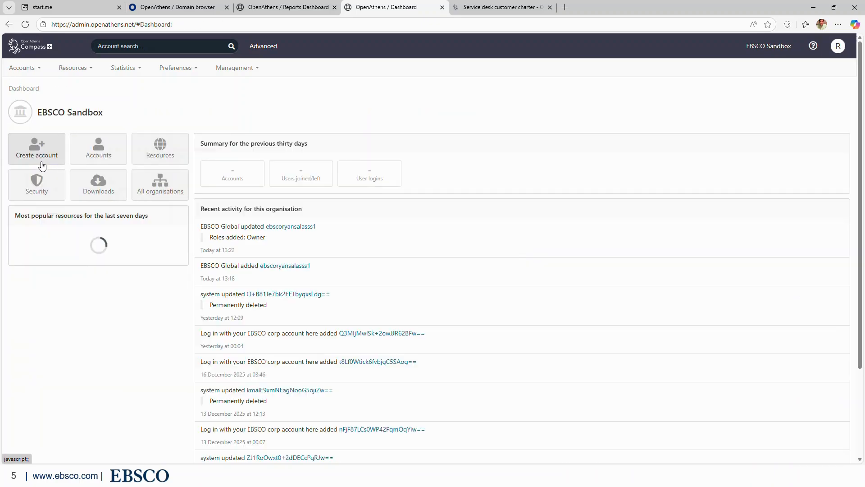
{"action": "left_click", "coordinate": [41, 153]}
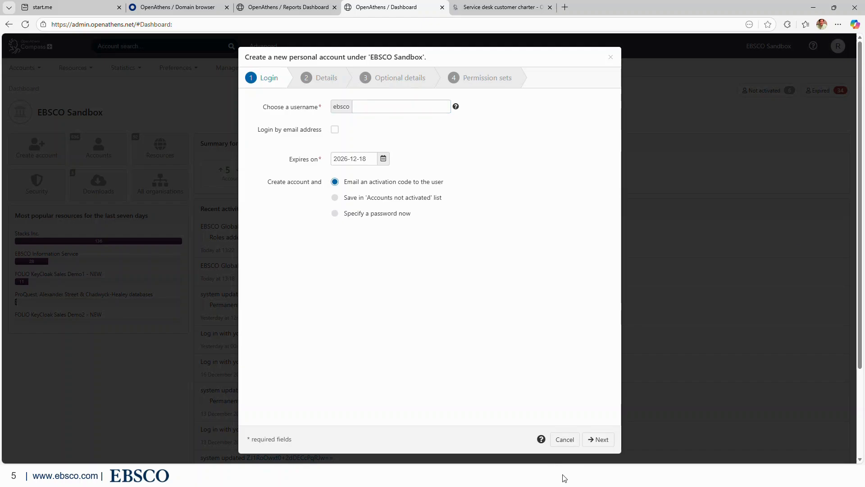
{"action": "left_click", "coordinate": [564, 443]}
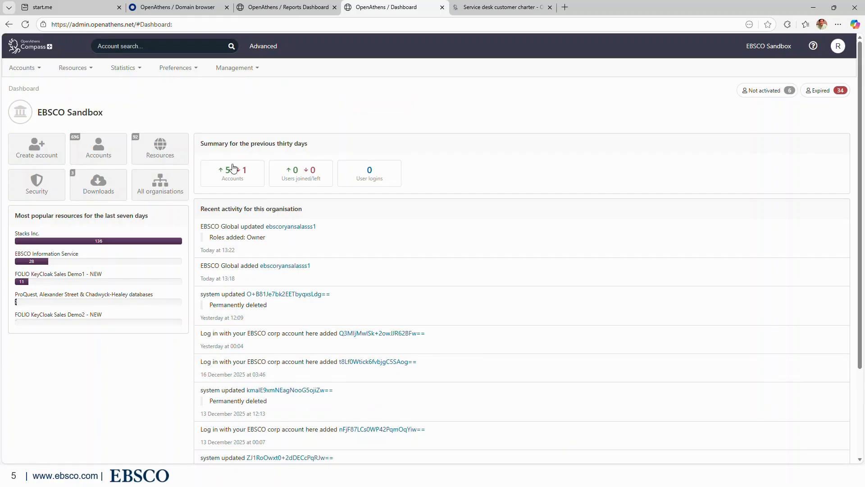
{"action": "left_click", "coordinate": [165, 161]}
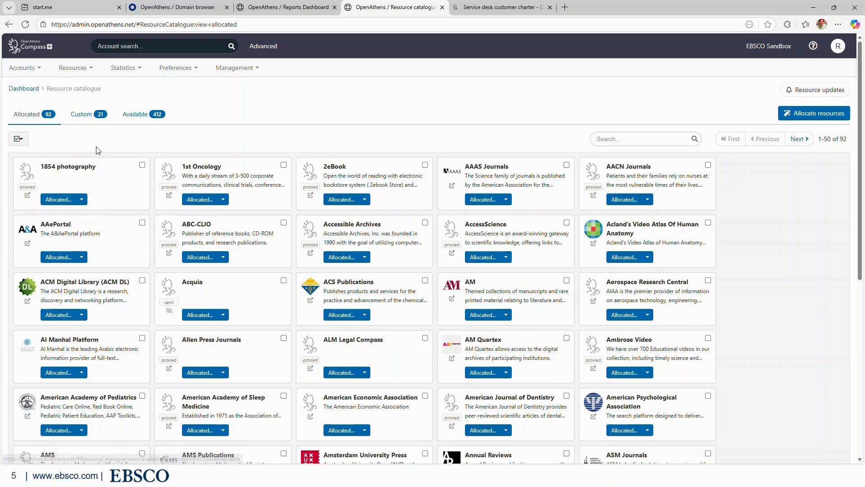
{"action": "left_click", "coordinate": [143, 120]}
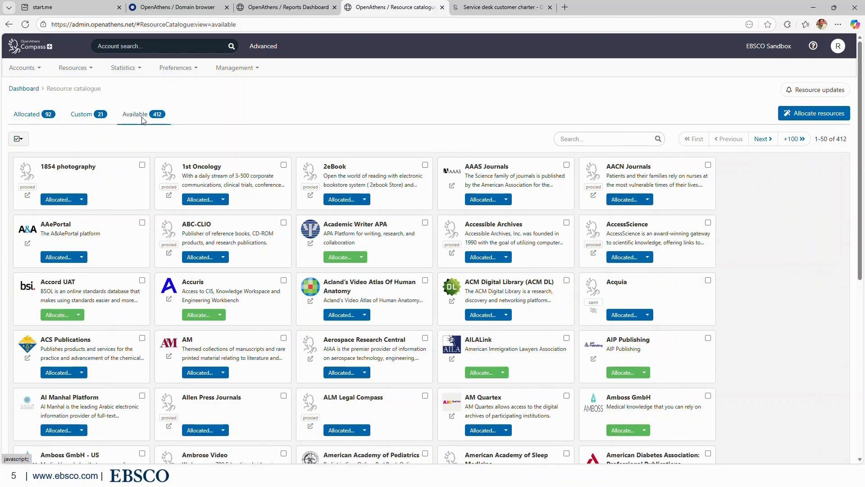
{"action": "left_click", "coordinate": [43, 117]}
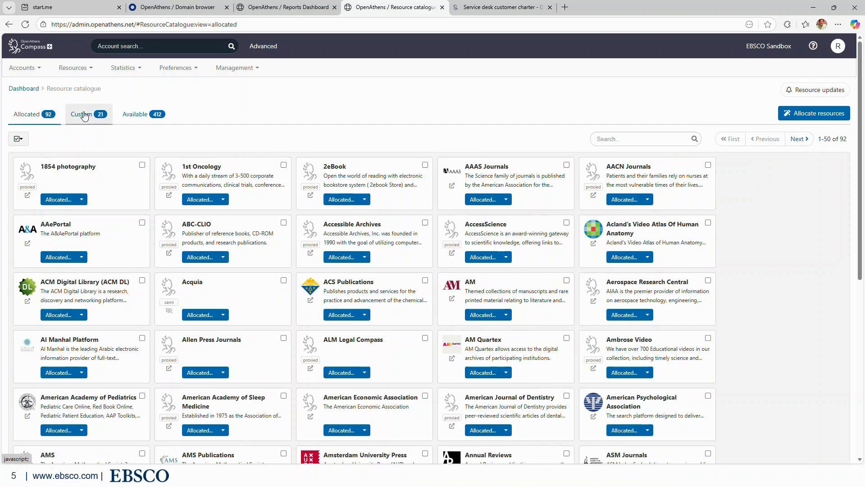
{"action": "left_click", "coordinate": [83, 117]}
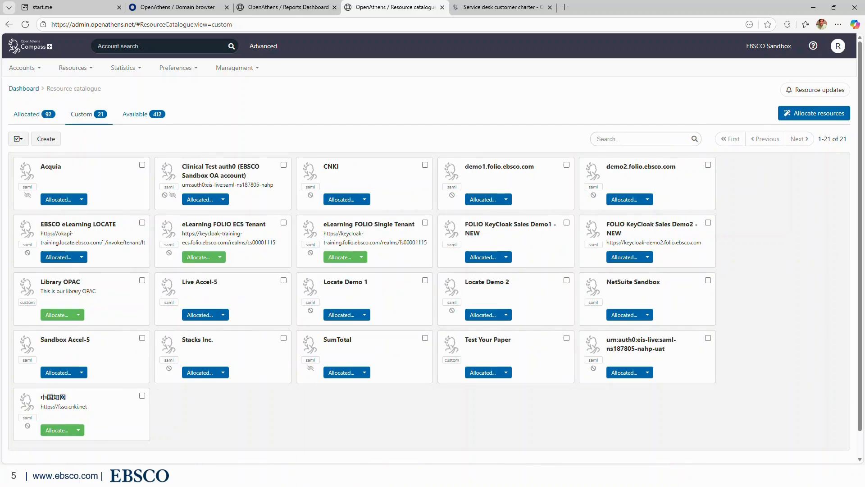
{"action": "left_click", "coordinate": [136, 118]}
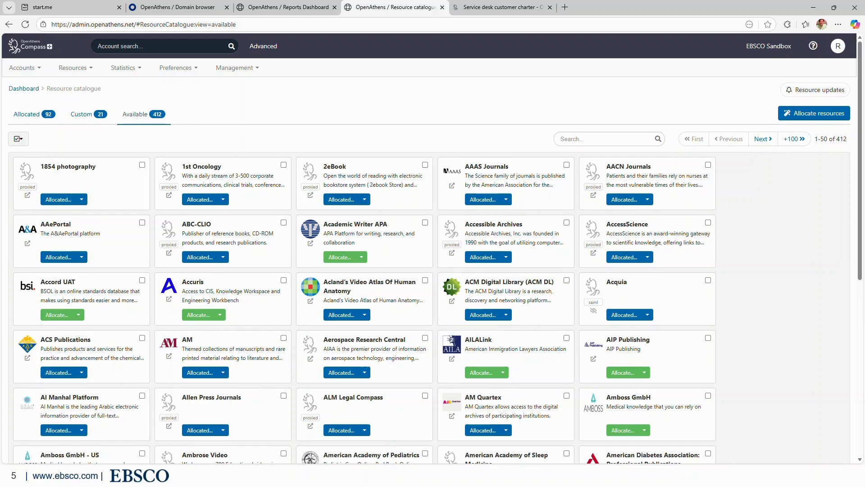
{"action": "left_click", "coordinate": [24, 88]}
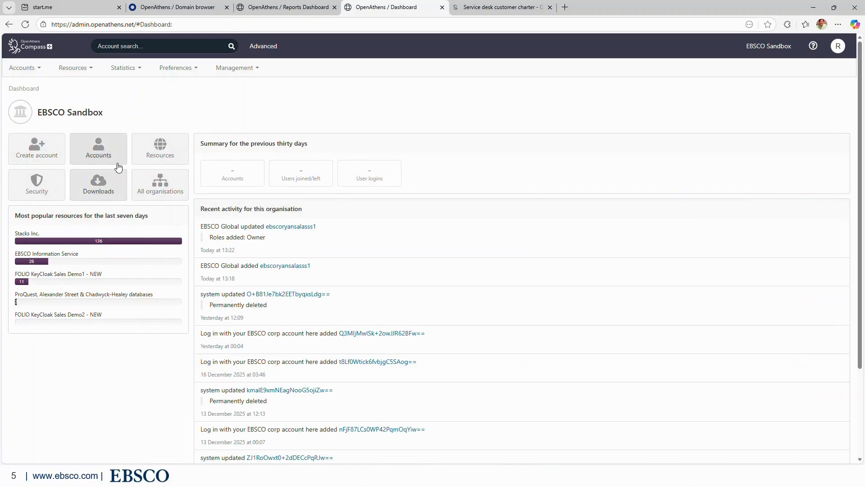
{"action": "left_click", "coordinate": [48, 186]}
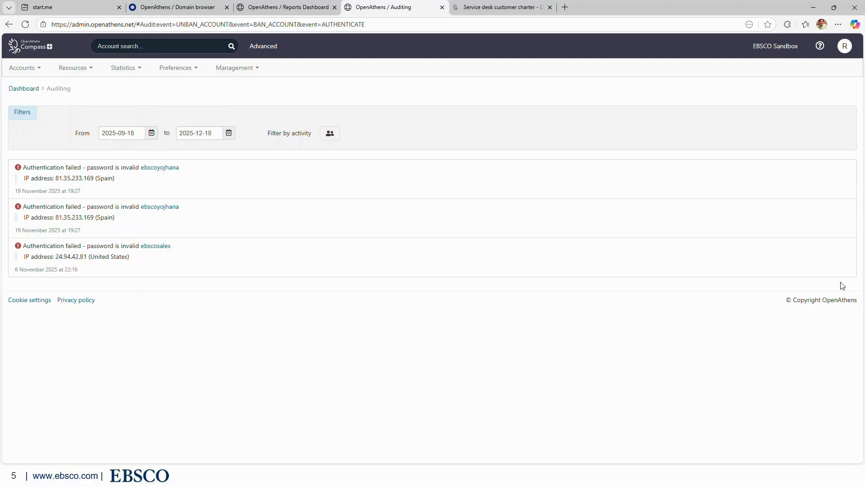
{"action": "left_click", "coordinate": [151, 133]}
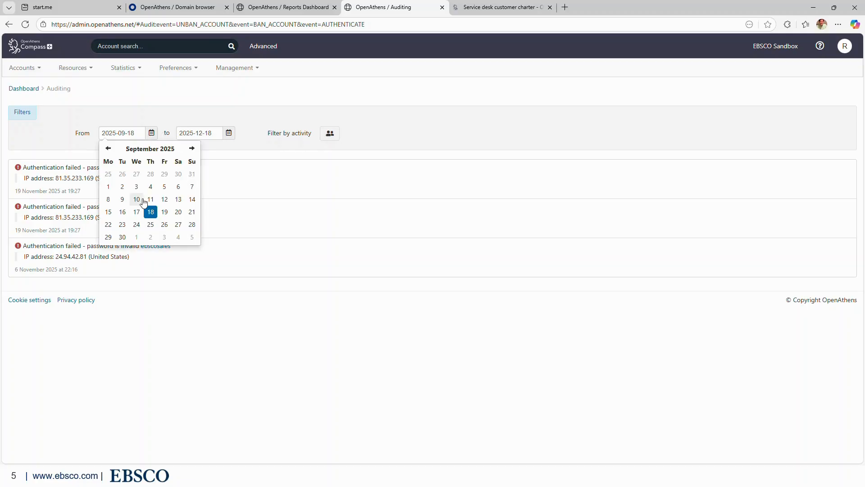
{"action": "left_click", "coordinate": [319, 245]}
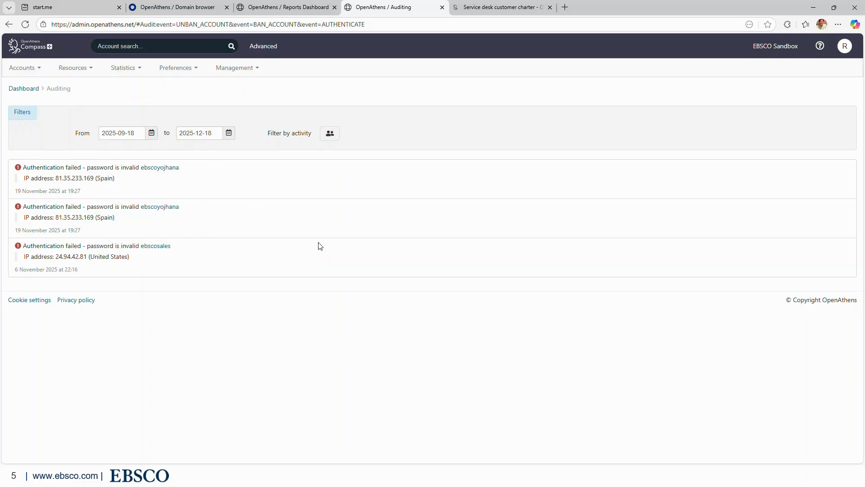
{"action": "left_click", "coordinate": [329, 134]}
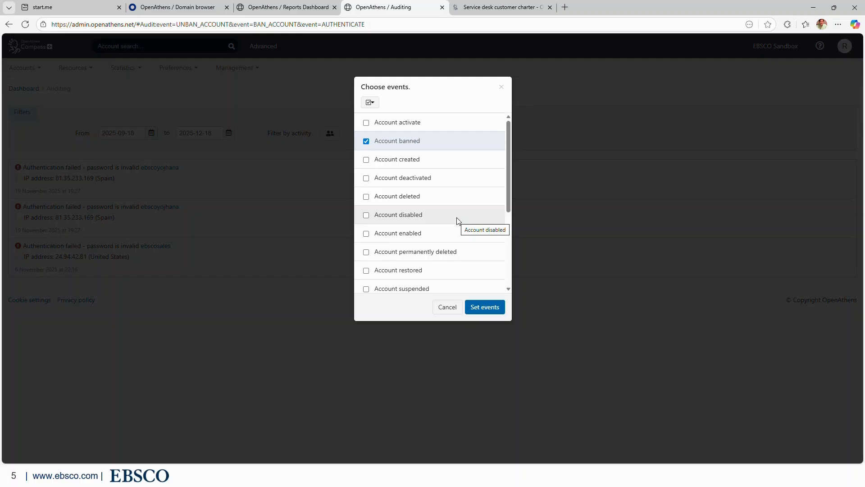
{"action": "left_click", "coordinate": [365, 197]}
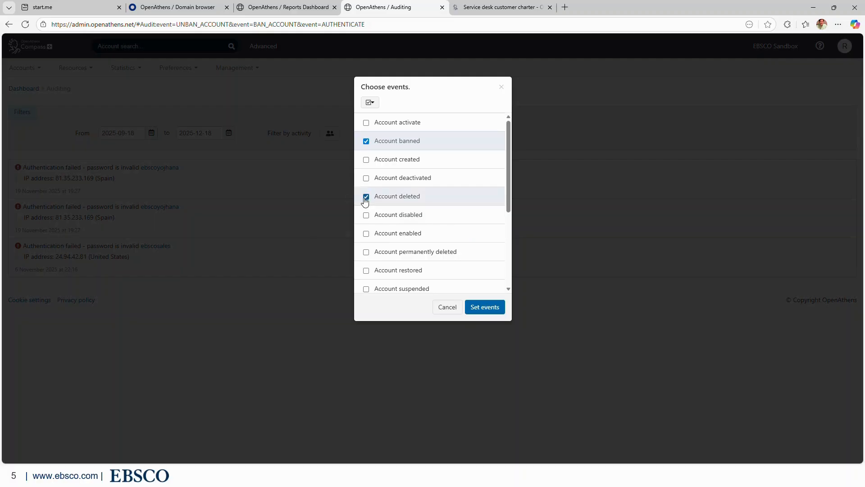
{"action": "left_click", "coordinate": [484, 307]}
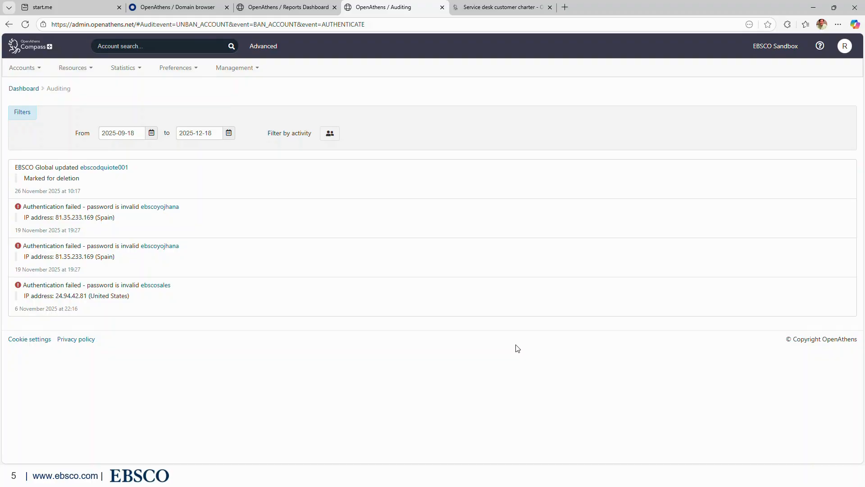
{"action": "left_click", "coordinate": [327, 136]}
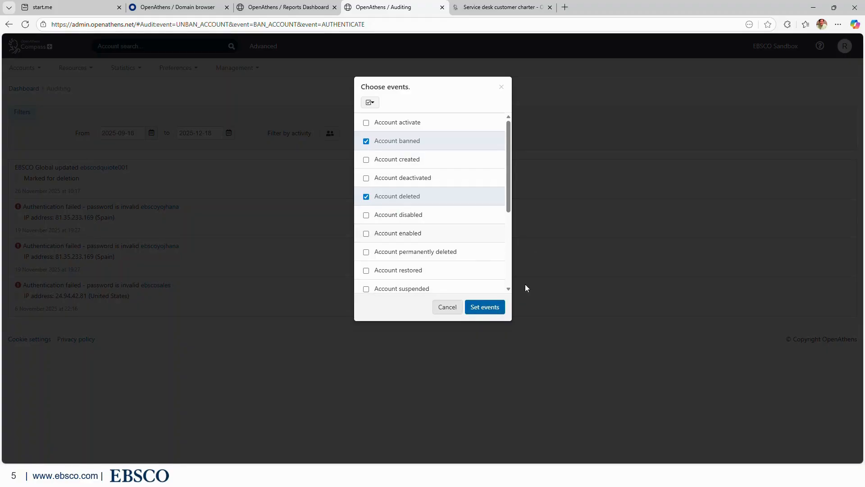
{"action": "left_click", "coordinate": [442, 311]}
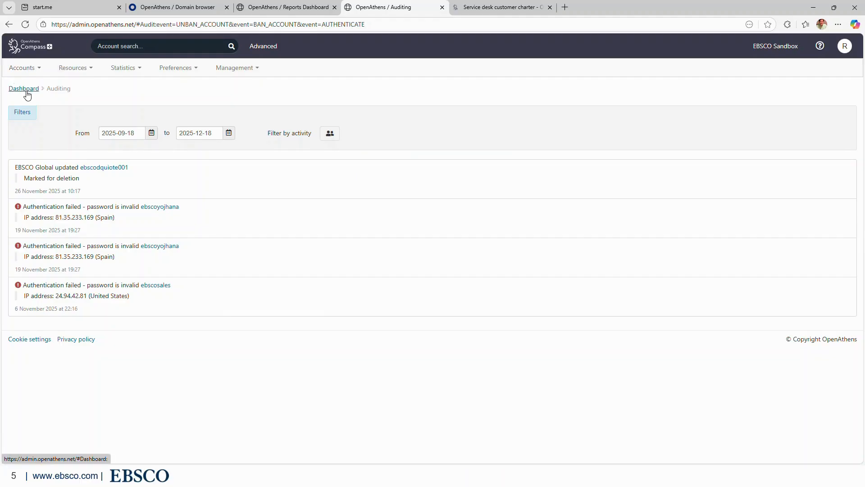
{"action": "left_click", "coordinate": [26, 89]}
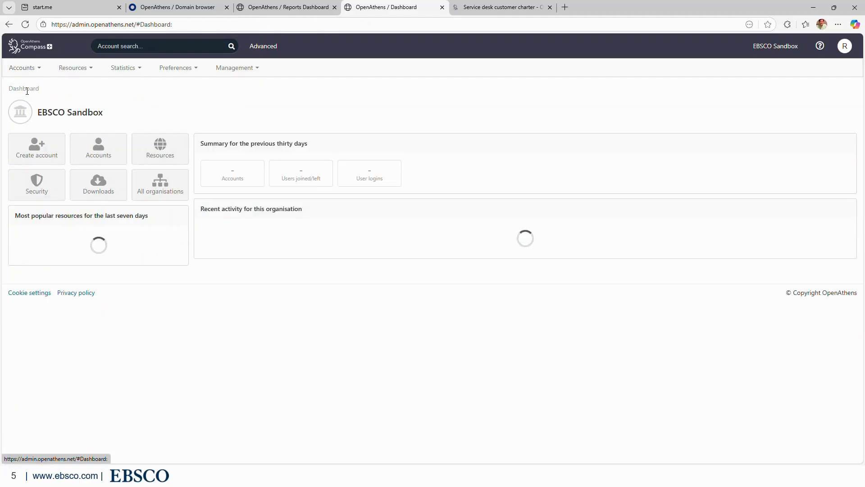
{"action": "left_click", "coordinate": [89, 201]}
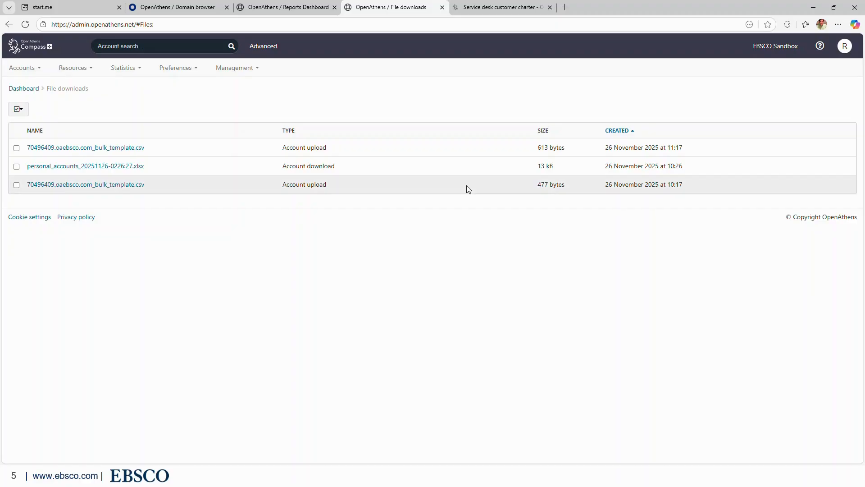
{"action": "left_click", "coordinate": [20, 90]}
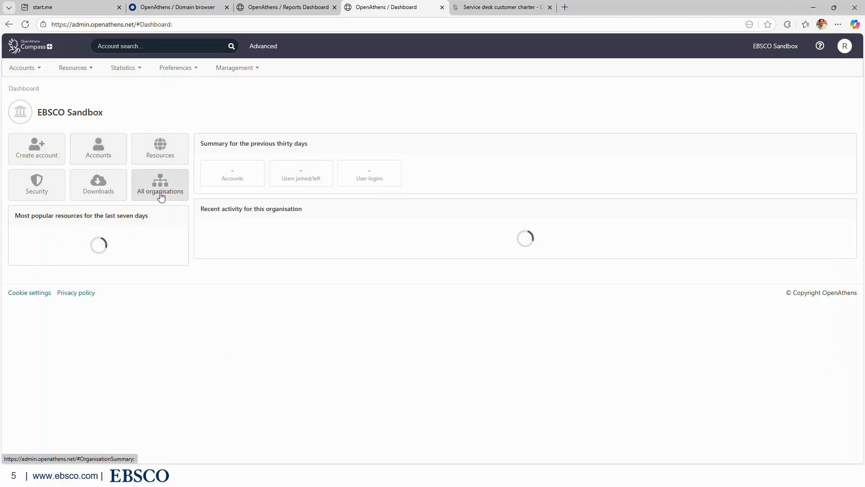
View the All organisations overview with its administrators and 714 total accounts.
{"action": "left_click", "coordinate": [161, 195]}
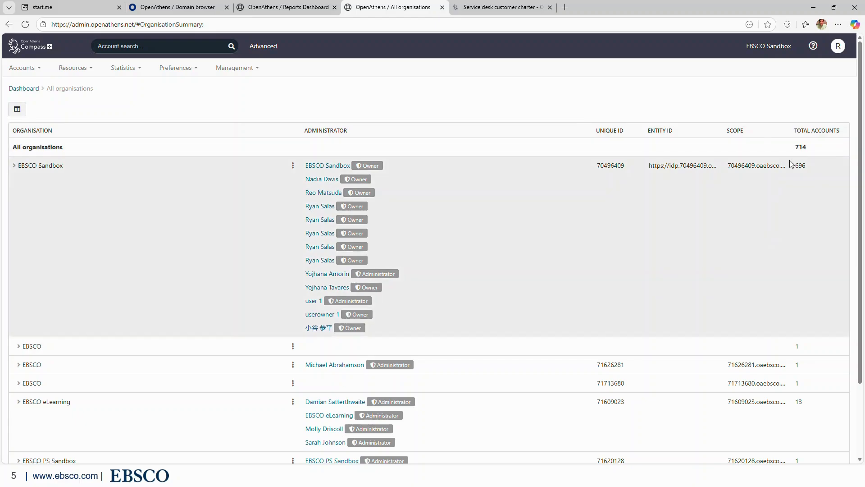
{"action": "mouse_move", "coordinate": [798, 147]}
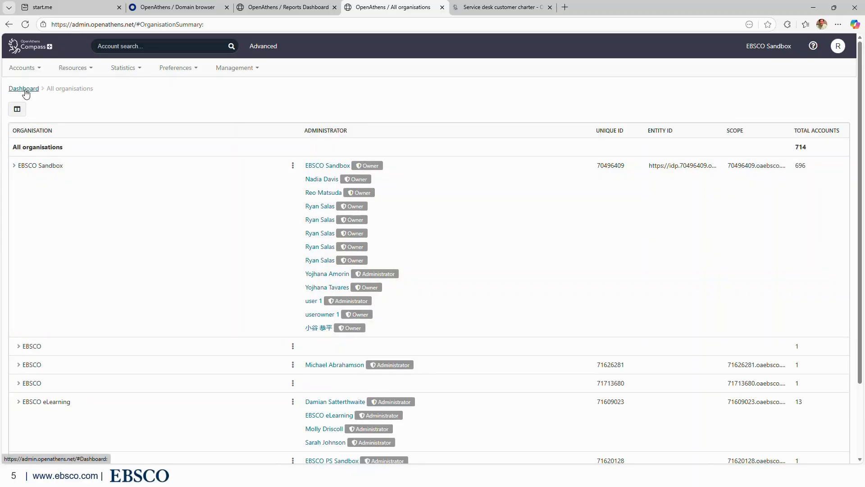
Go back to the EBSCO Sandbox dashboard showing 696 accounts and 92 resources.
{"action": "left_click", "coordinate": [25, 89]}
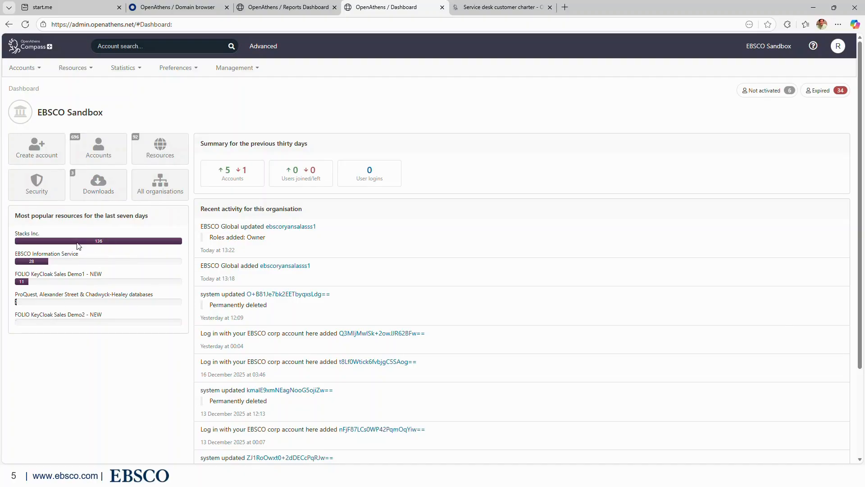
{"action": "mouse_move", "coordinate": [77, 246]}
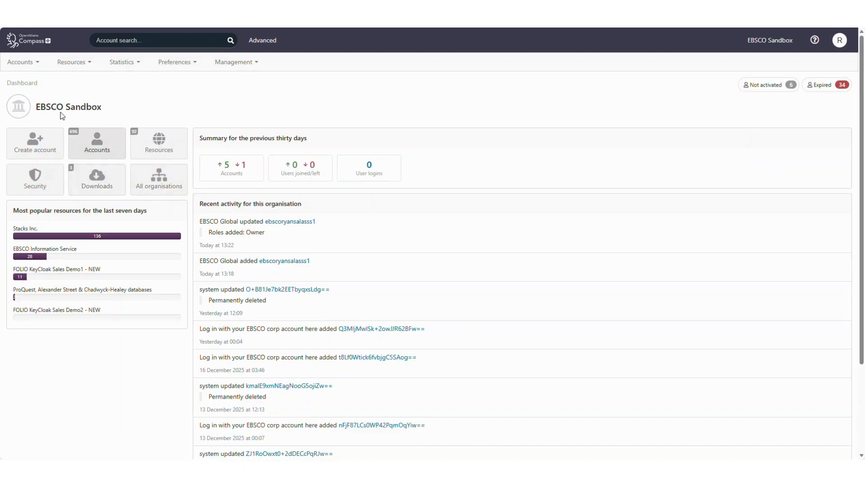
Open the Accounts list from the top-bar Accounts menu.
{"action": "left_click", "coordinate": [31, 63]}
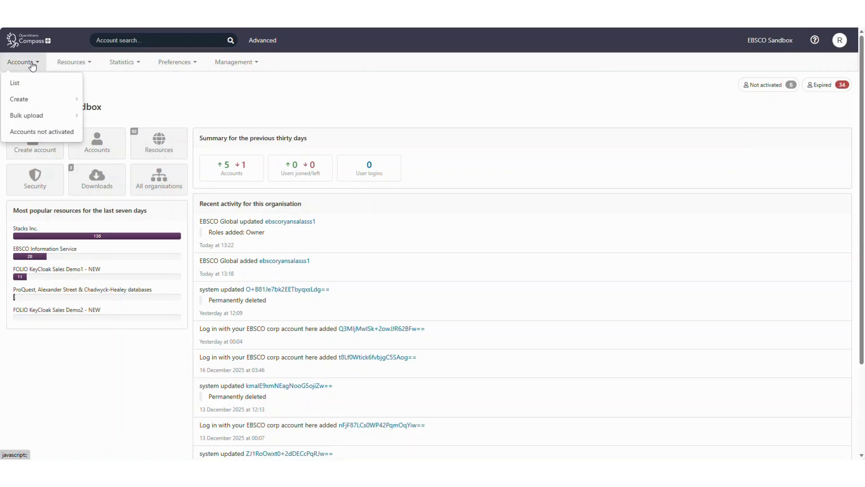
{"action": "left_click", "coordinate": [41, 86]}
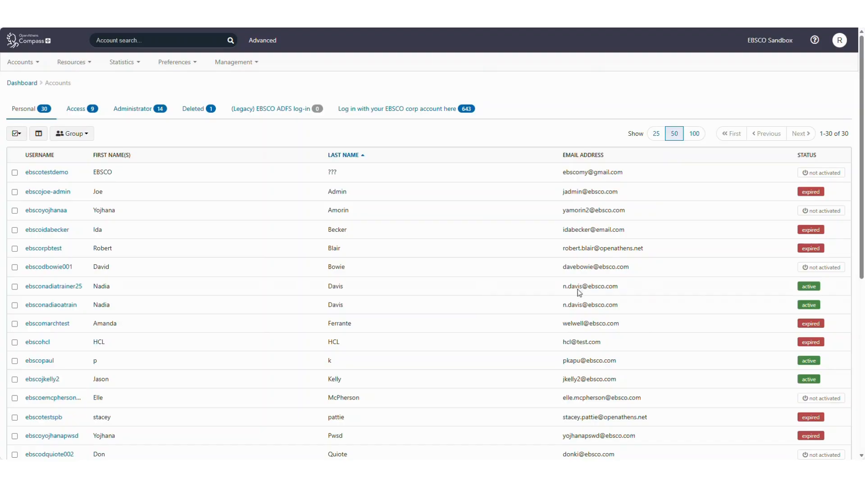
{"action": "left_click", "coordinate": [81, 118]}
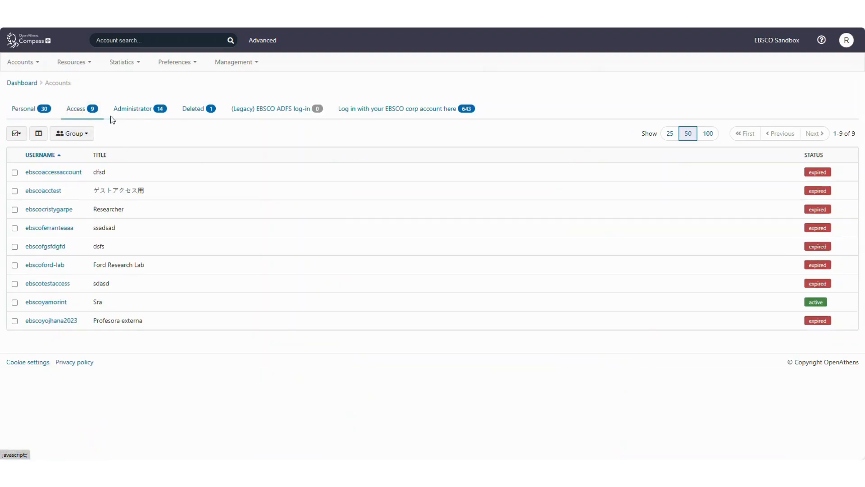
{"action": "left_click", "coordinate": [143, 112]}
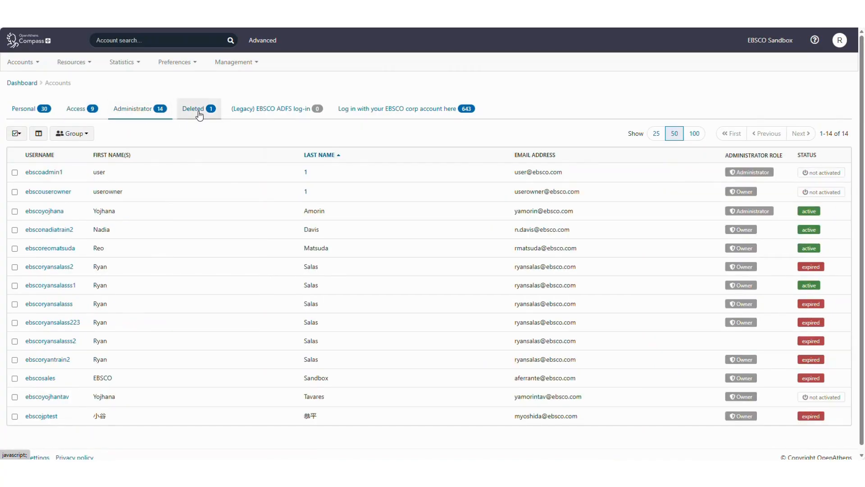
{"action": "left_click", "coordinate": [200, 116]}
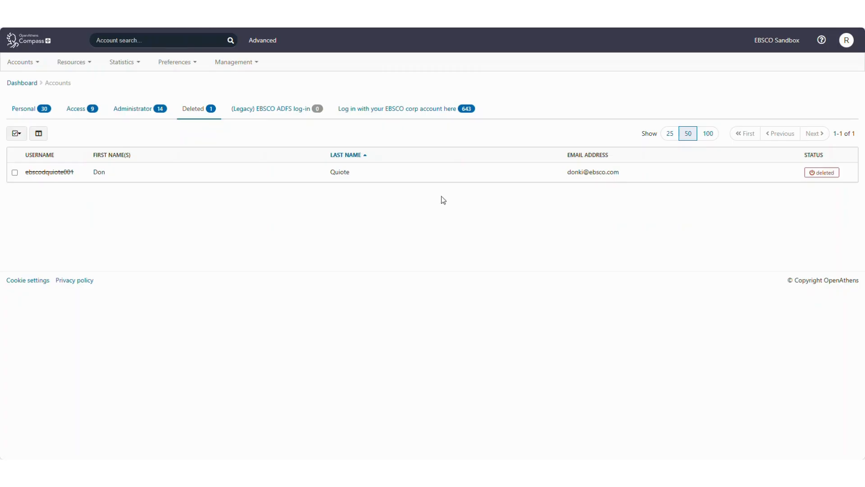
{"action": "left_click", "coordinate": [28, 112]}
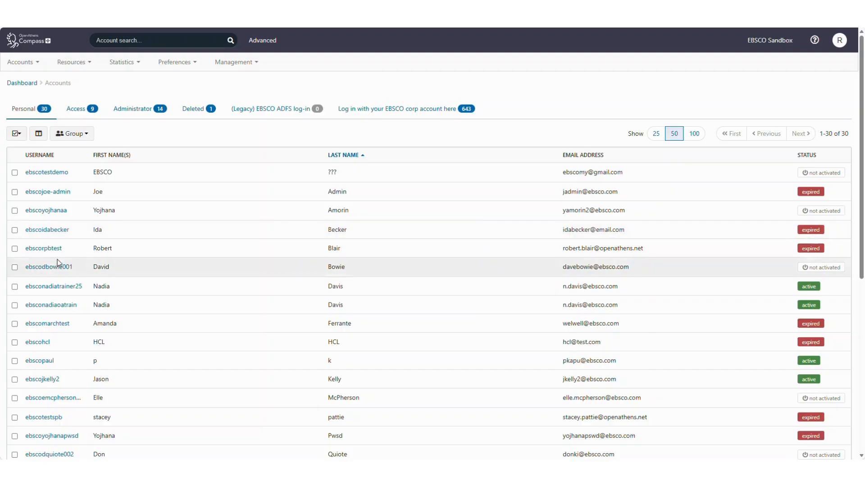
Open an active personal account and review its Notes, Permissions and Activity history.
{"action": "scroll", "coordinate": [59, 384], "scroll_direction": "down", "scroll_amount": 3}
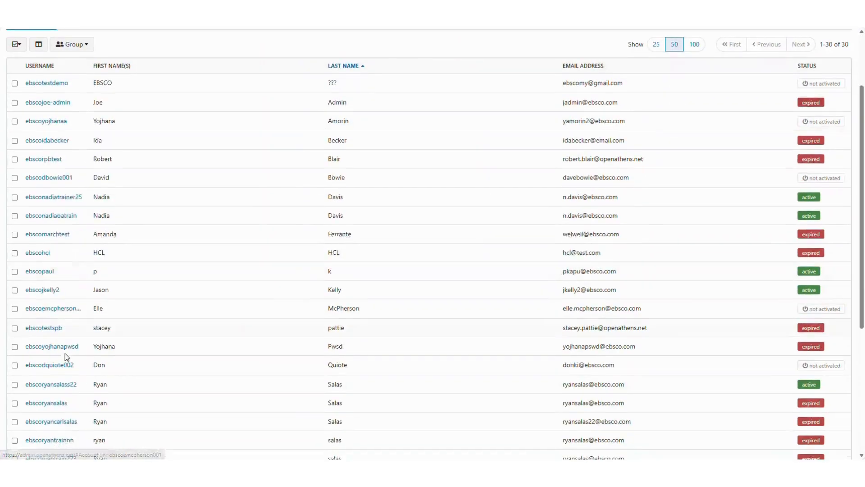
{"action": "left_click", "coordinate": [50, 341]}
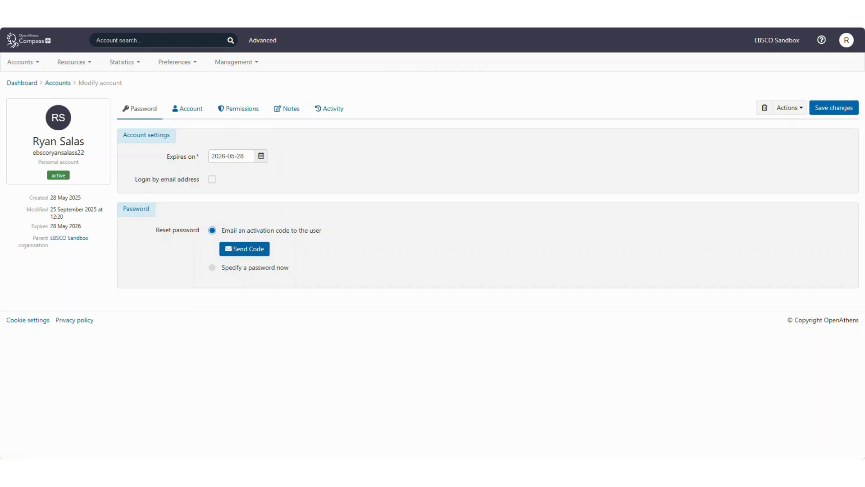
{"action": "left_click", "coordinate": [291, 116]}
{"action": "left_click", "coordinate": [242, 114]}
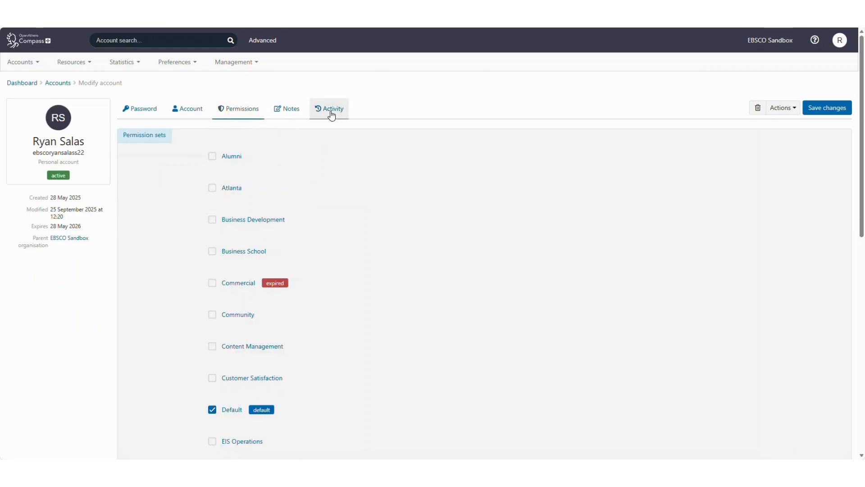
{"action": "left_click", "coordinate": [328, 115]}
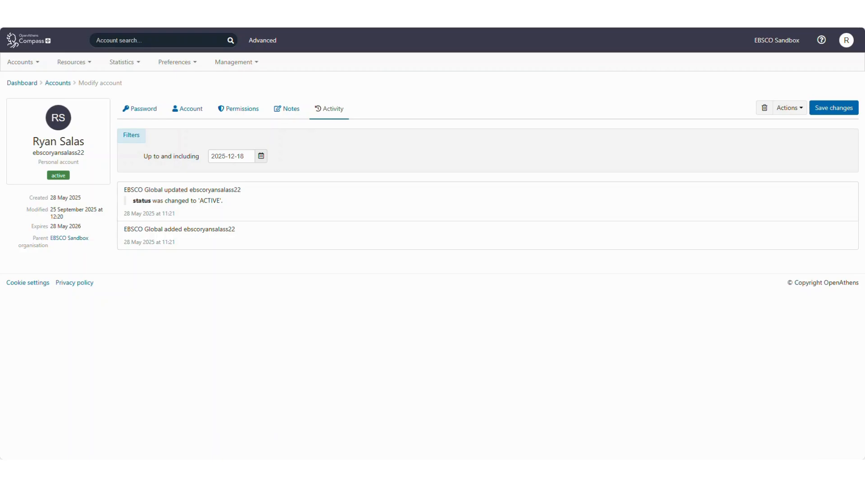
Quick-search accounts by the user's first name and show the EBSCO corp-login matches.
{"action": "left_click", "coordinate": [190, 42]}
{"action": "type", "text": "Ryan"}
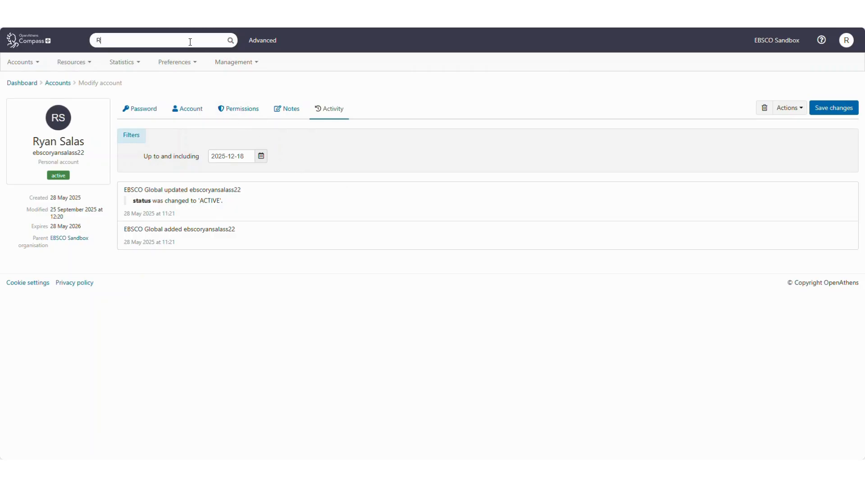
{"action": "left_click", "coordinate": [230, 42]}
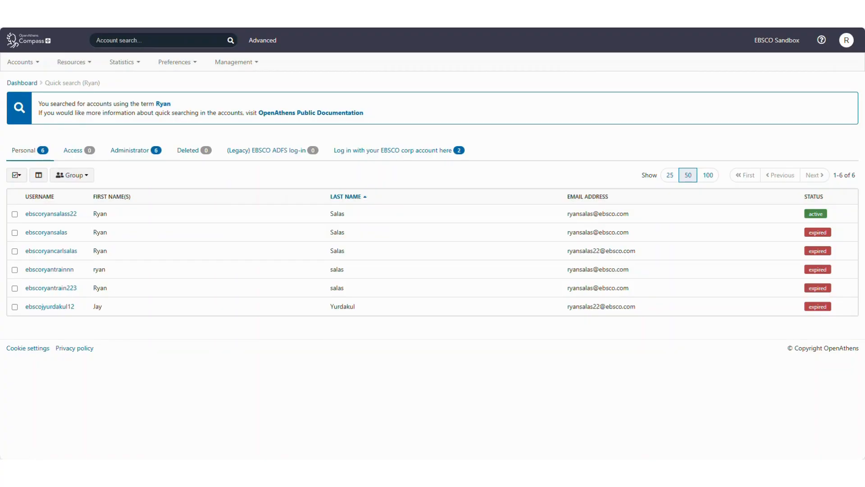
{"action": "left_click", "coordinate": [403, 150]}
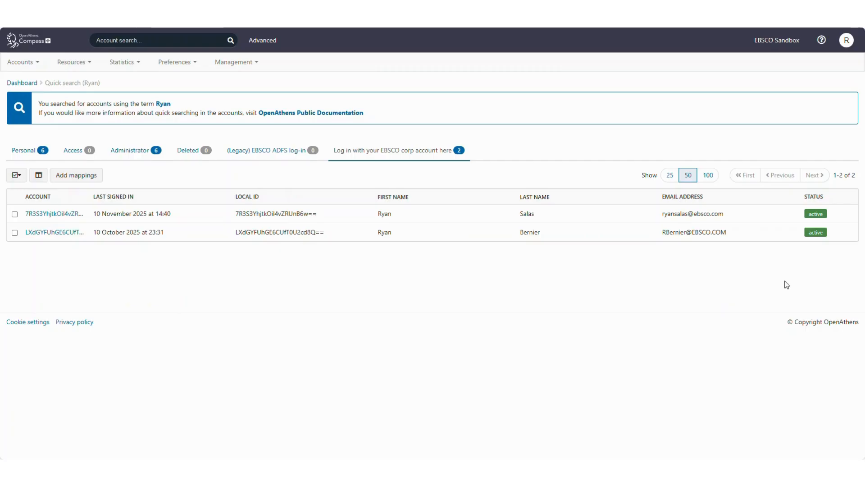
Quick-search accounts by the user's quoted surname, returning 5 personal accounts.
{"action": "left_click", "coordinate": [189, 36]}
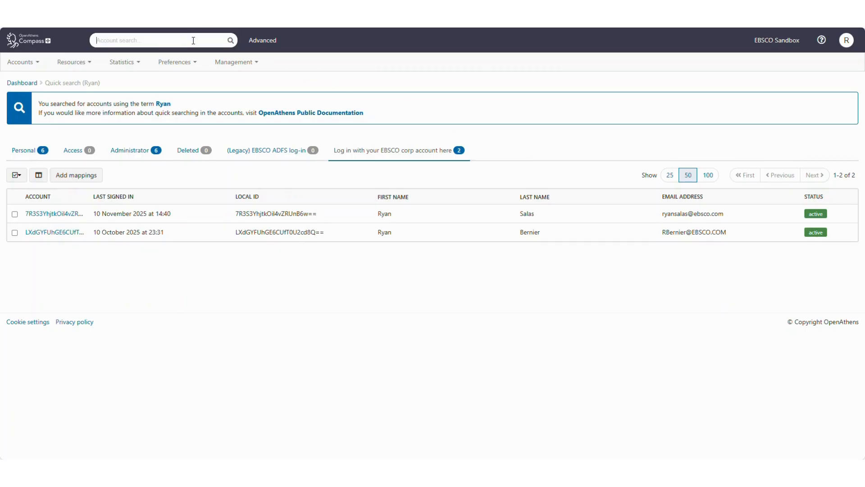
{"action": "type", "text": "1"}
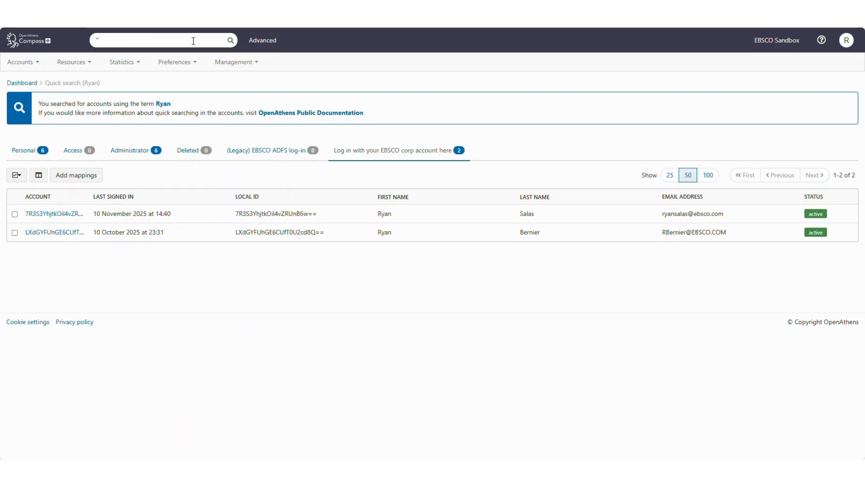
{"action": "type", "text": "salas"}
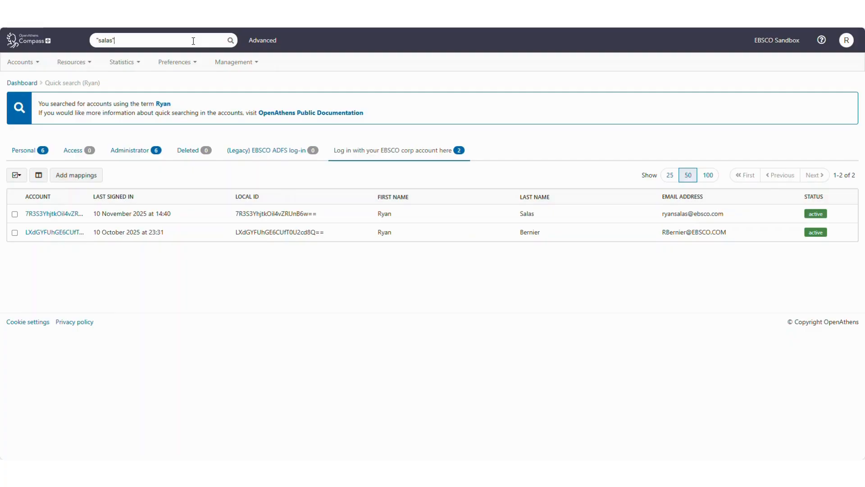
{"action": "type", "text": "\""}
{"action": "left_click", "coordinate": [230, 40]}
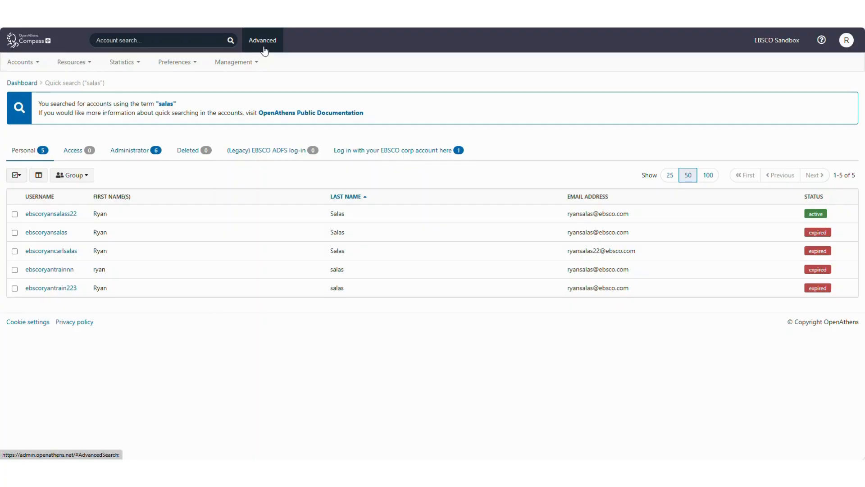
Look over the advanced search attribute filters, then go back to the dashboard.
{"action": "left_click", "coordinate": [264, 47]}
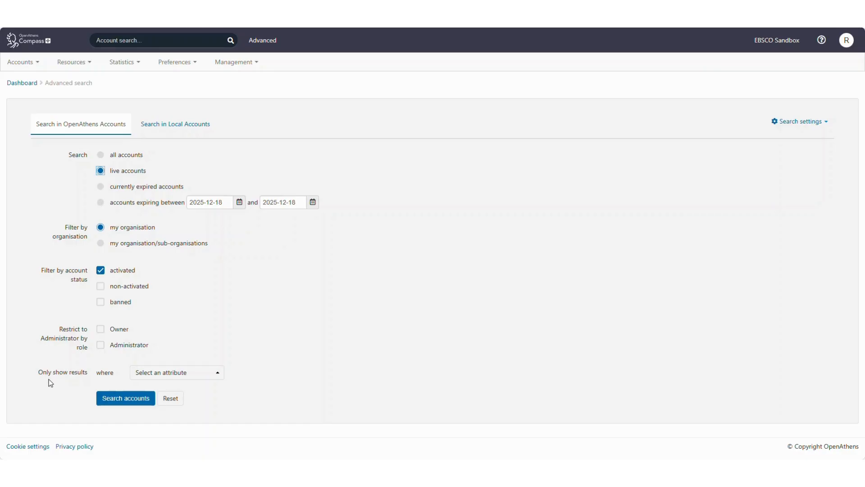
{"action": "left_click", "coordinate": [153, 375]}
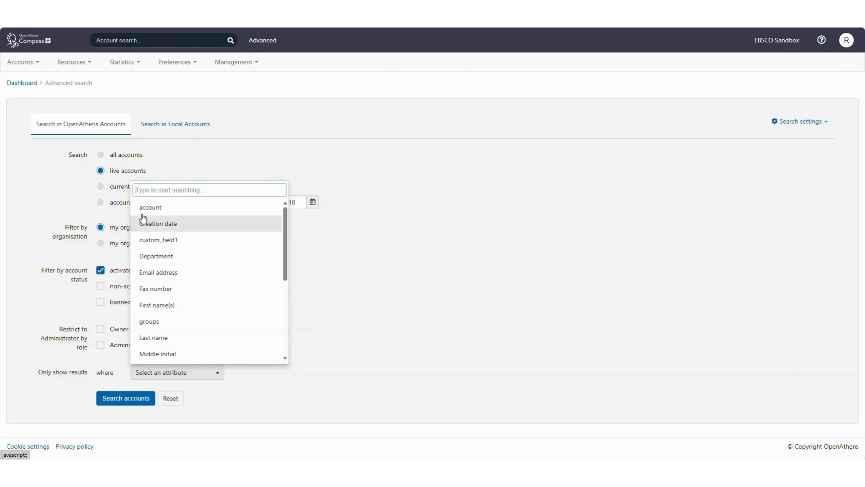
{"action": "left_click", "coordinate": [17, 85]}
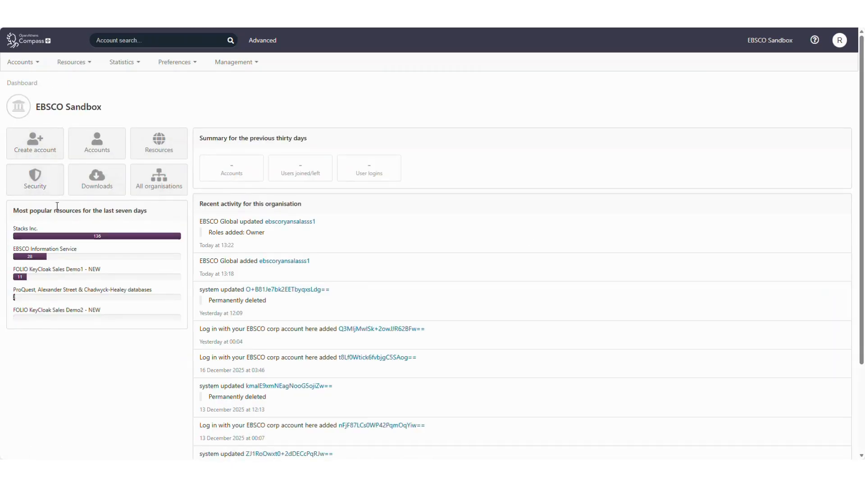
Glance at the Accounts menu options, then bring up the Resources menu options.
{"action": "left_click", "coordinate": [26, 63]}
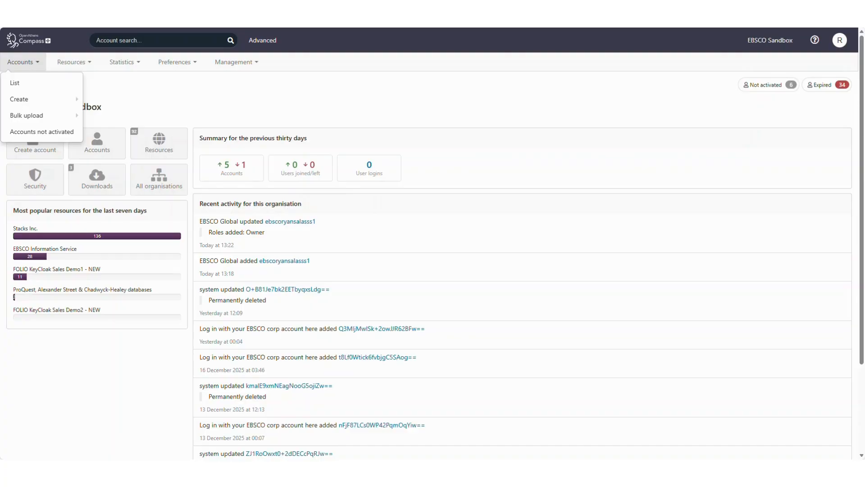
{"action": "left_click", "coordinate": [37, 64]}
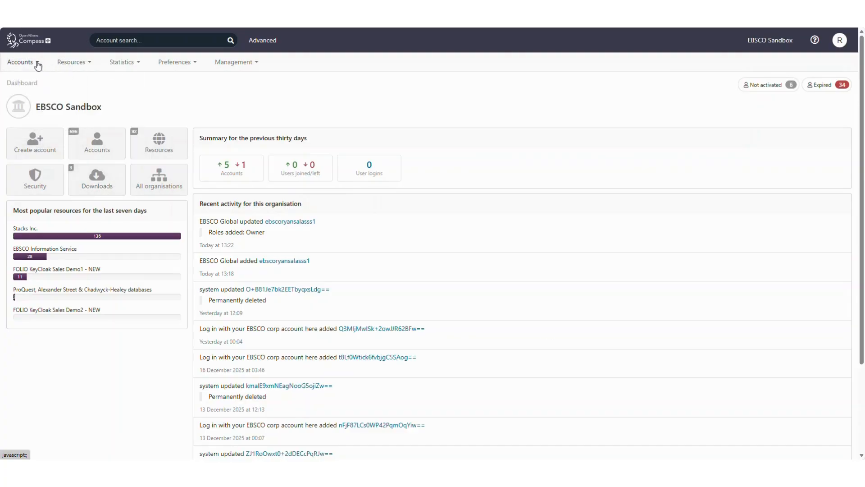
{"action": "left_click", "coordinate": [71, 64]}
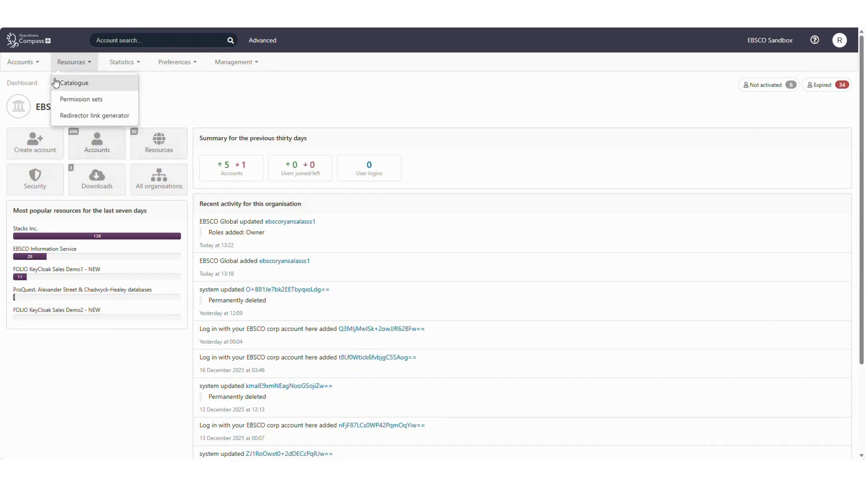
Browse the resource Catalogue and Permission sets lists, then bring up the Redirector link generator.
{"action": "left_click", "coordinate": [68, 86]}
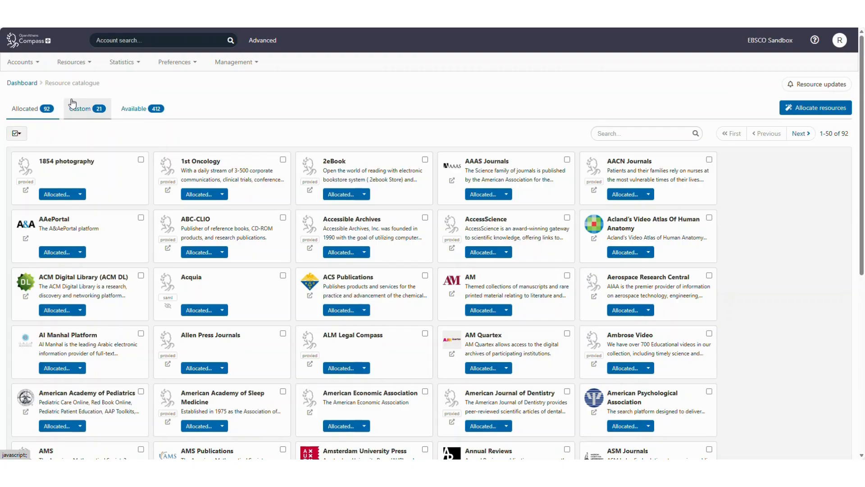
{"action": "left_click", "coordinate": [66, 62]}
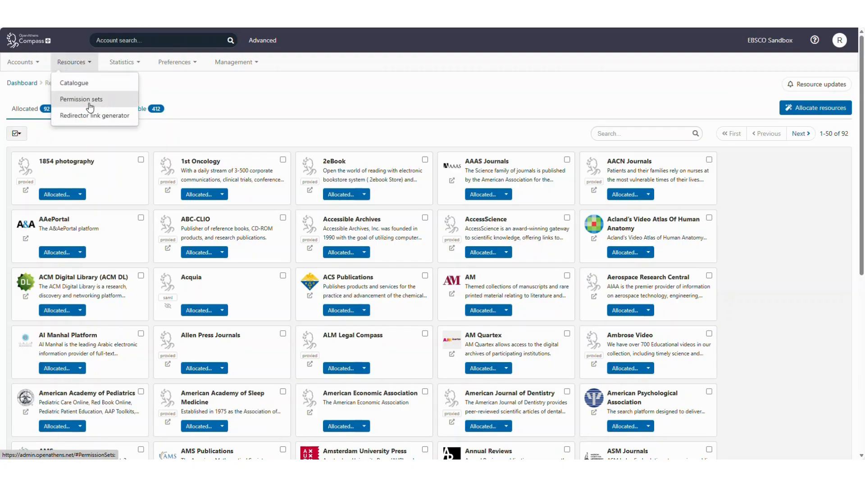
{"action": "left_click", "coordinate": [89, 99]}
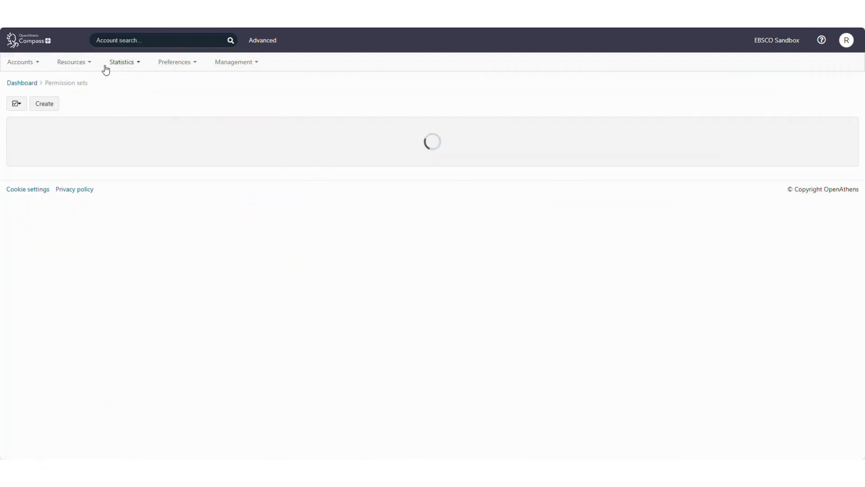
{"action": "left_click", "coordinate": [82, 63]}
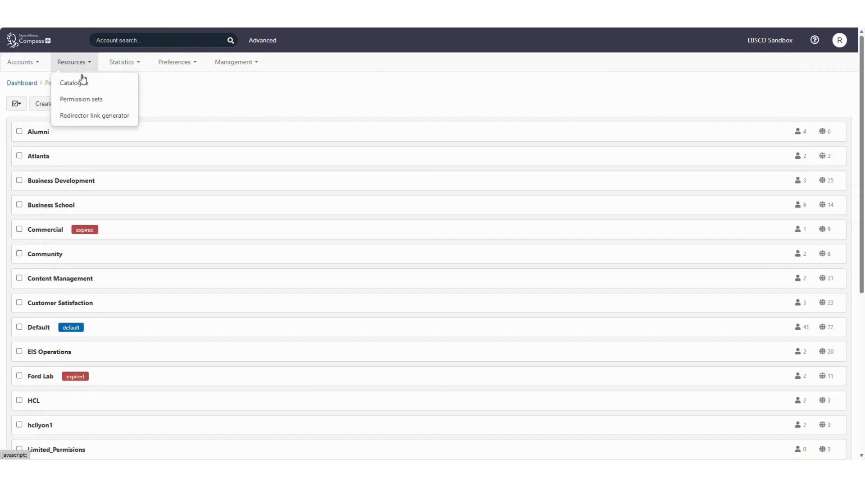
{"action": "left_click", "coordinate": [92, 116]}
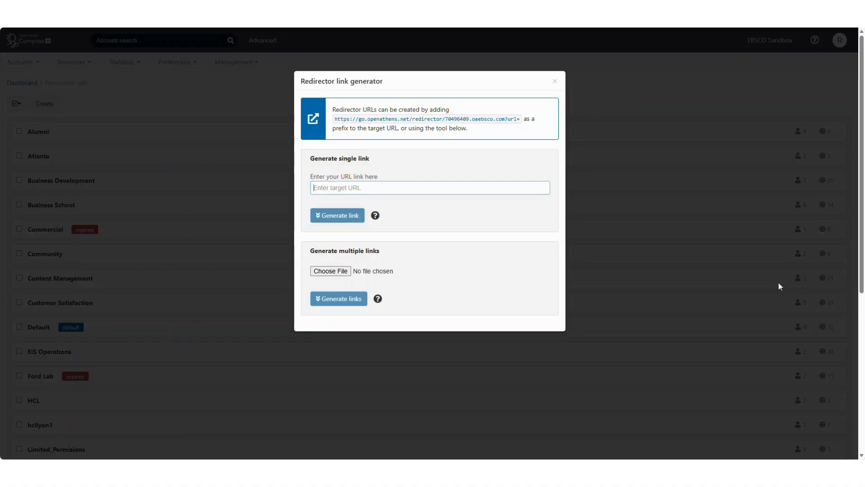
Close the Redirector link generator and show the Statistics report options over Permission sets.
{"action": "left_click", "coordinate": [556, 84]}
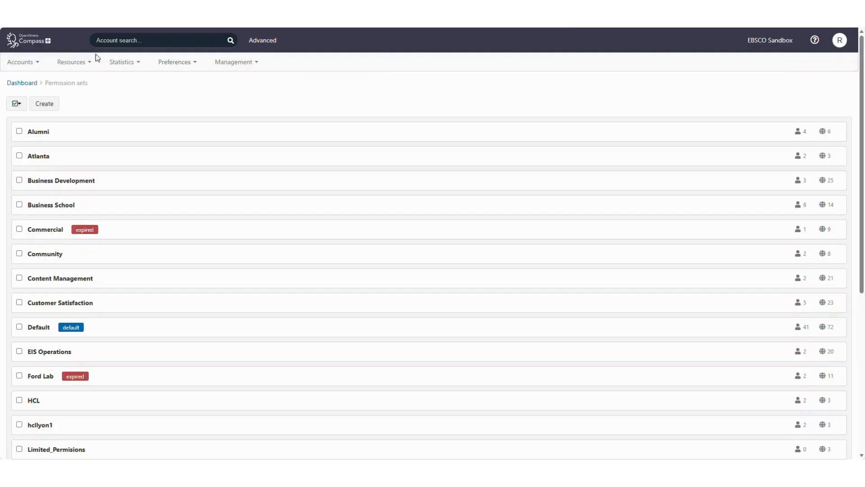
{"action": "left_click", "coordinate": [117, 61]}
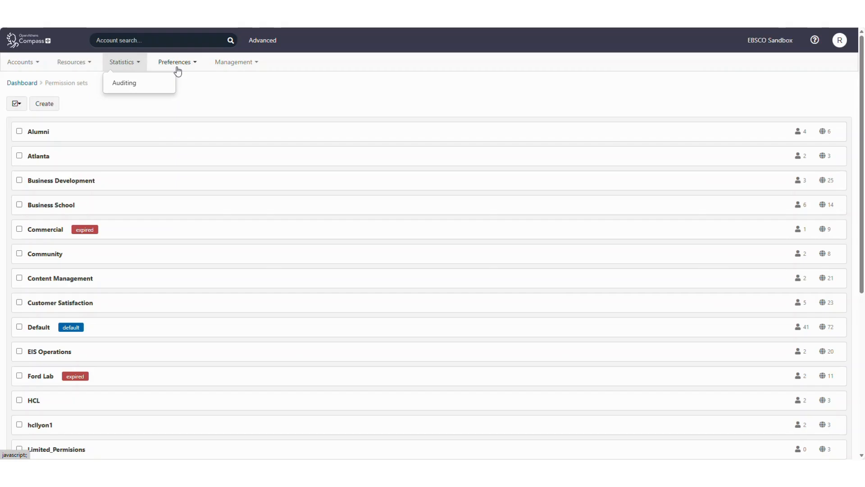
Scroll through the EBSCO Sandbox organisation preferences details, then switch to its Administrators tab.
{"action": "left_click", "coordinate": [174, 63]}
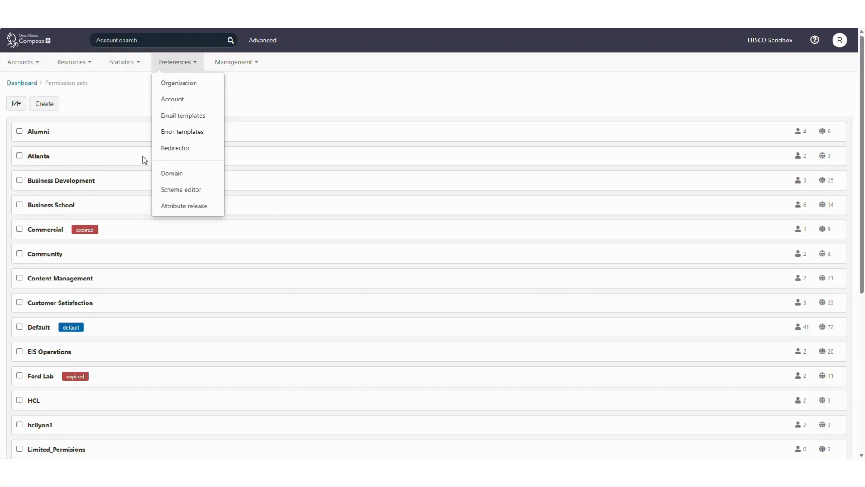
{"action": "left_click", "coordinate": [172, 88]}
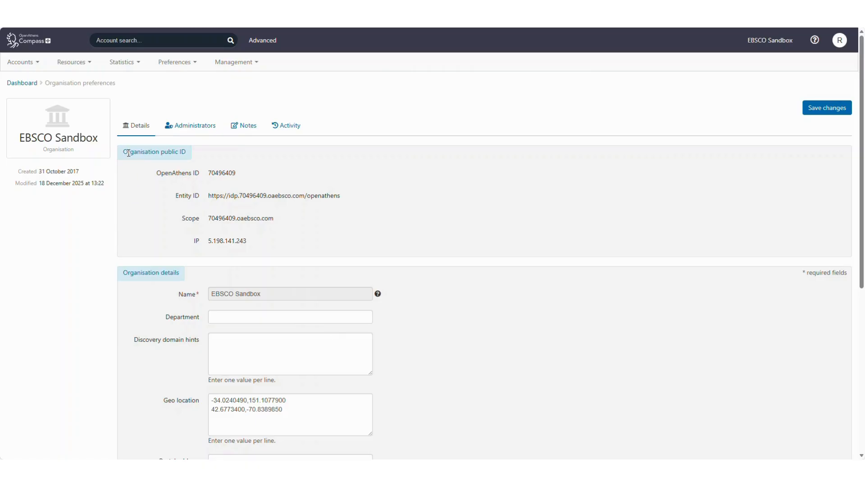
{"action": "scroll", "coordinate": [153, 292], "scroll_direction": "down", "scroll_amount": 4}
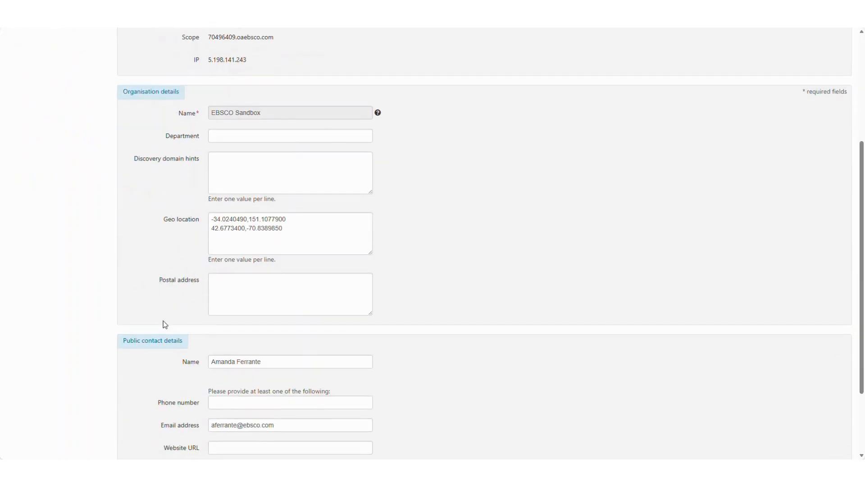
{"action": "scroll", "coordinate": [177, 353], "scroll_direction": "down", "scroll_amount": 2}
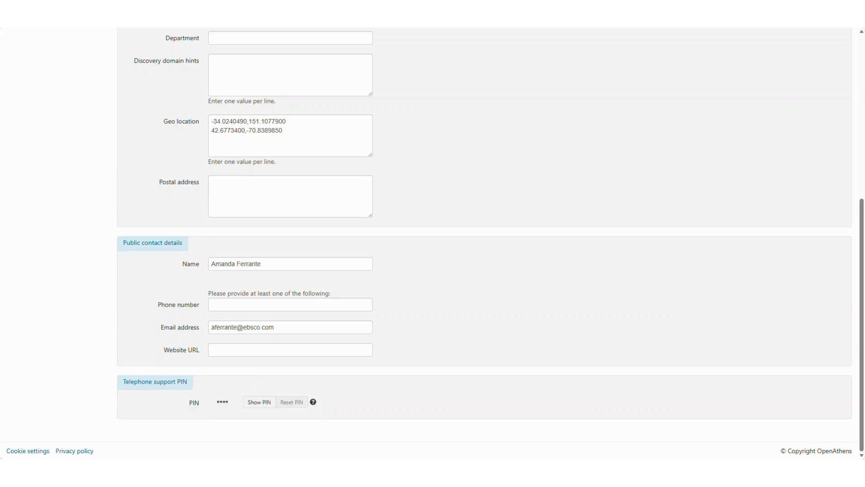
{"action": "scroll", "coordinate": [234, 265], "scroll_direction": "up", "scroll_amount": 6}
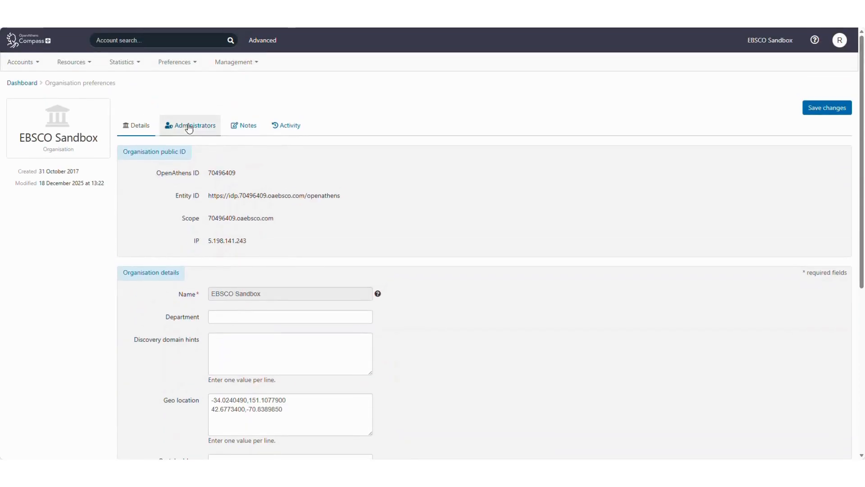
{"action": "left_click", "coordinate": [188, 126]}
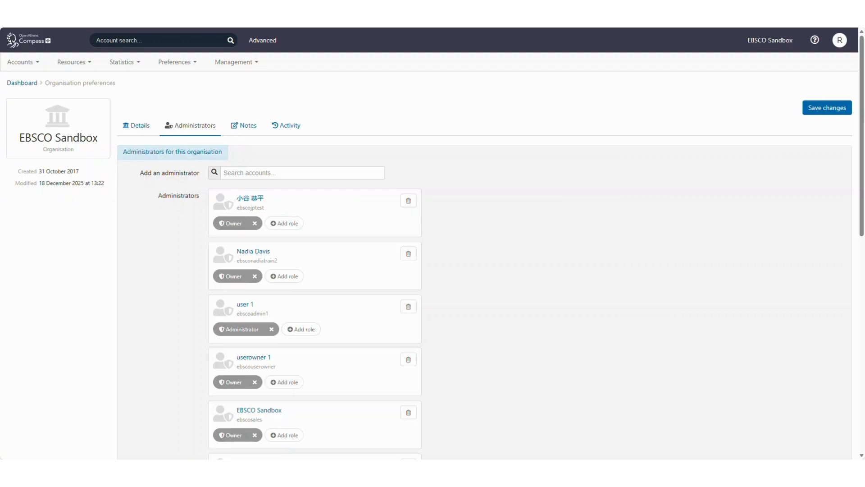
Check the EBSCO Sandbox Notes tab, then its Activity log of Owner role and notes changes.
{"action": "left_click", "coordinate": [243, 129]}
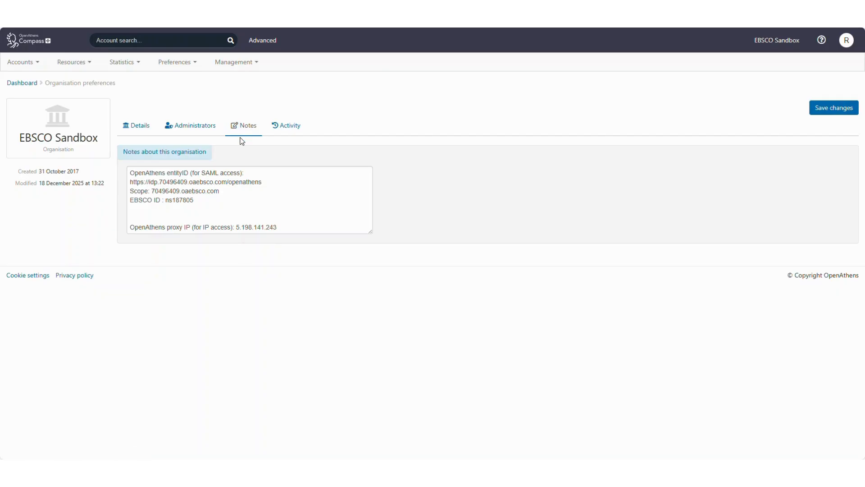
{"action": "left_click", "coordinate": [287, 129]}
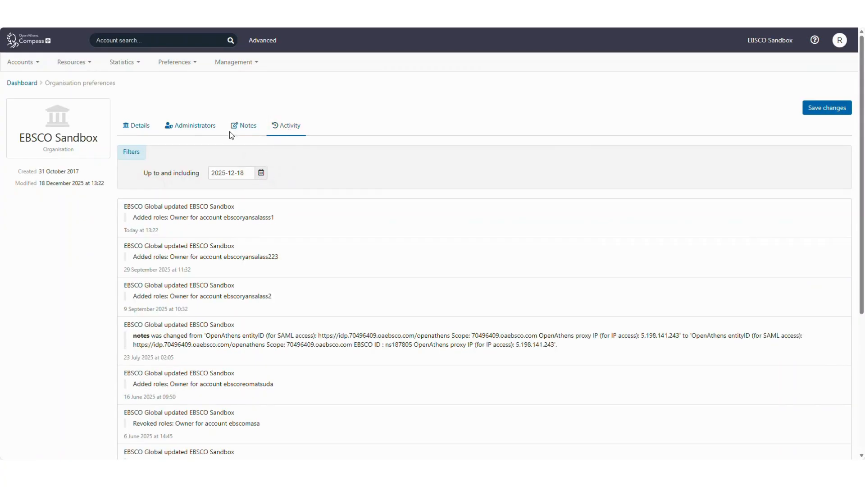
{"action": "left_click", "coordinate": [188, 63]}
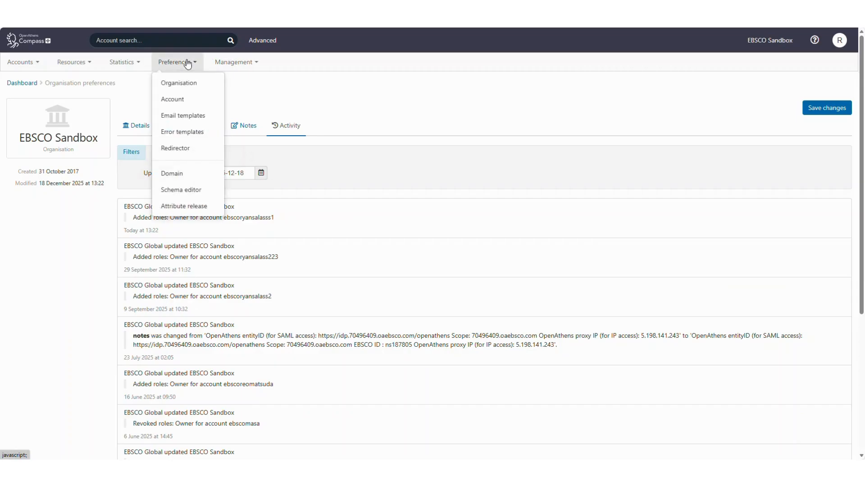
Show Account preferences: emailed activation codes expiring after 60 days, accounts expiring after 12 months.
{"action": "left_click", "coordinate": [197, 100]}
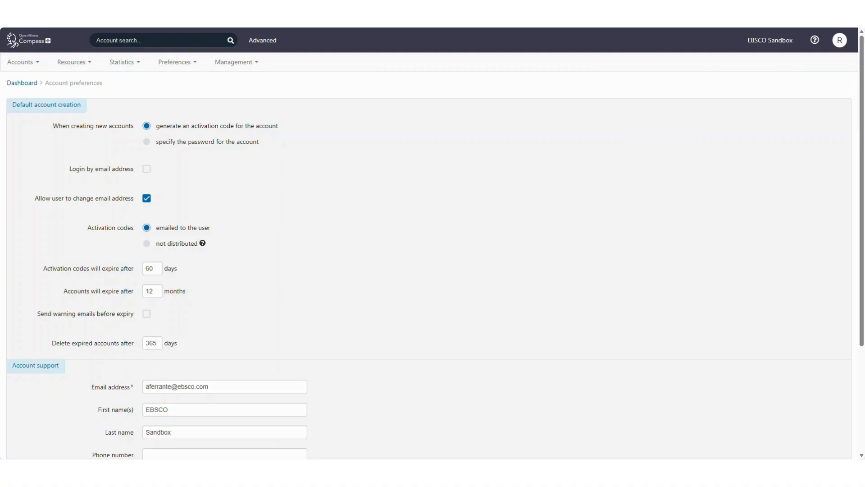
{"action": "scroll", "coordinate": [276, 309], "scroll_direction": "down", "scroll_amount": 4}
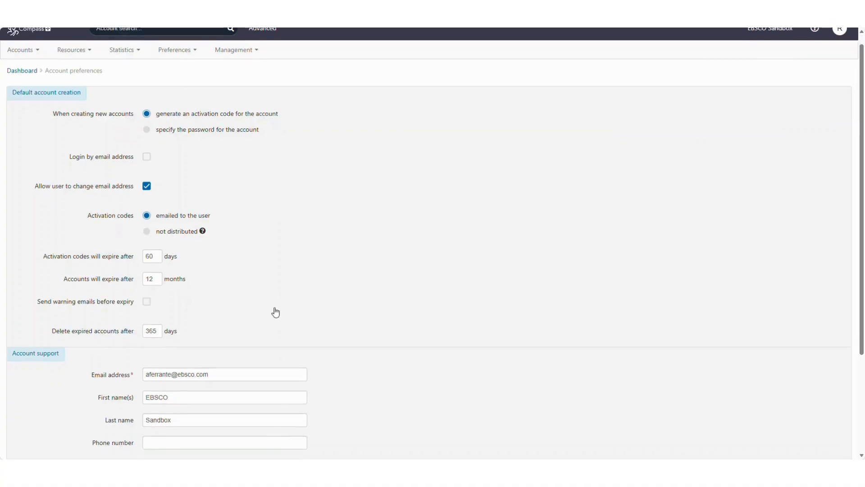
{"action": "scroll", "coordinate": [276, 305], "scroll_direction": "up", "scroll_amount": 4}
{"action": "left_click", "coordinate": [181, 60]}
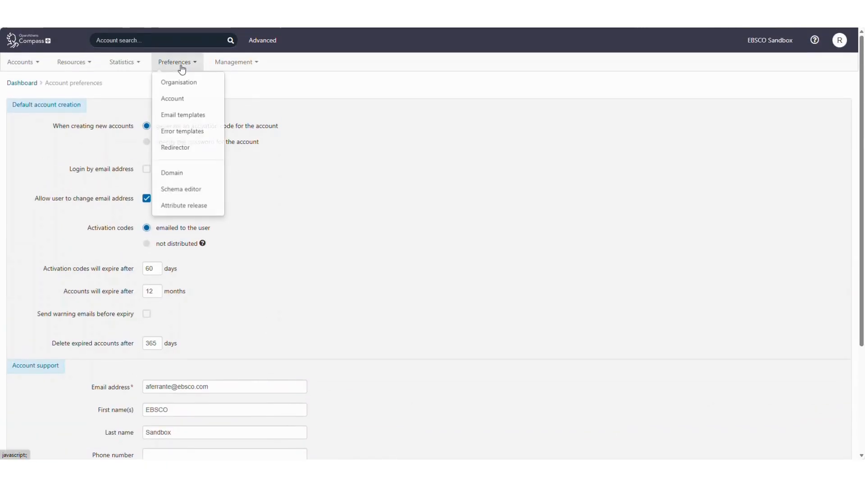
Display Email template preferences with activation subject 'OpenAthens account - activate your account'.
{"action": "left_click", "coordinate": [191, 120]}
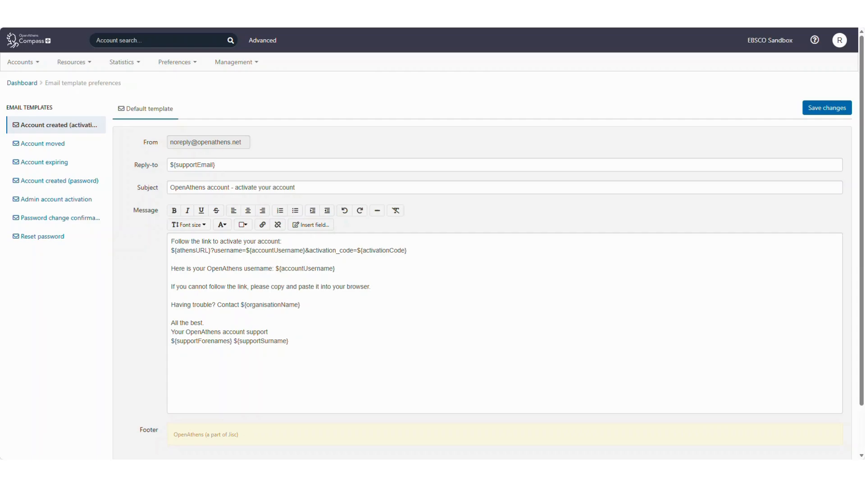
{"action": "left_click", "coordinate": [172, 64]}
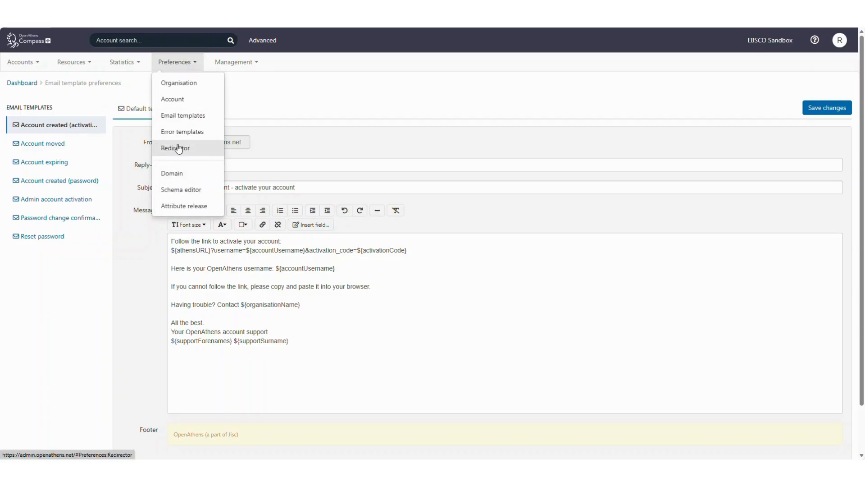
Display Custom error message preferences for the Cookie not present template, its custom fields empty.
{"action": "left_click", "coordinate": [211, 135]}
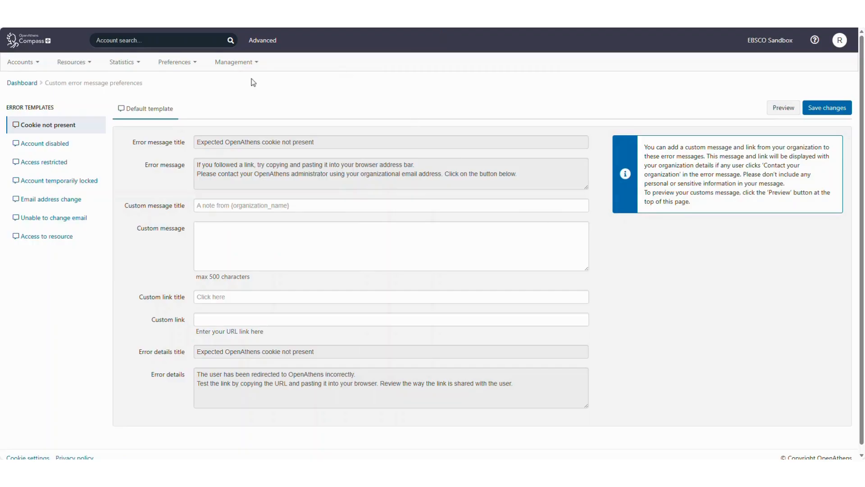
{"action": "left_click", "coordinate": [174, 63]}
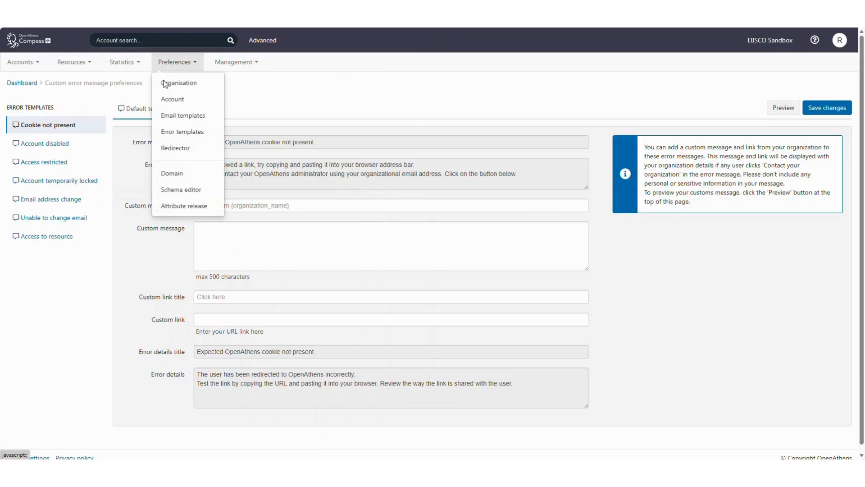
Review Domain preferences: non-activated accounts never deleted, hierarchy-restricted search, button colour #002F56.
{"action": "left_click", "coordinate": [169, 179]}
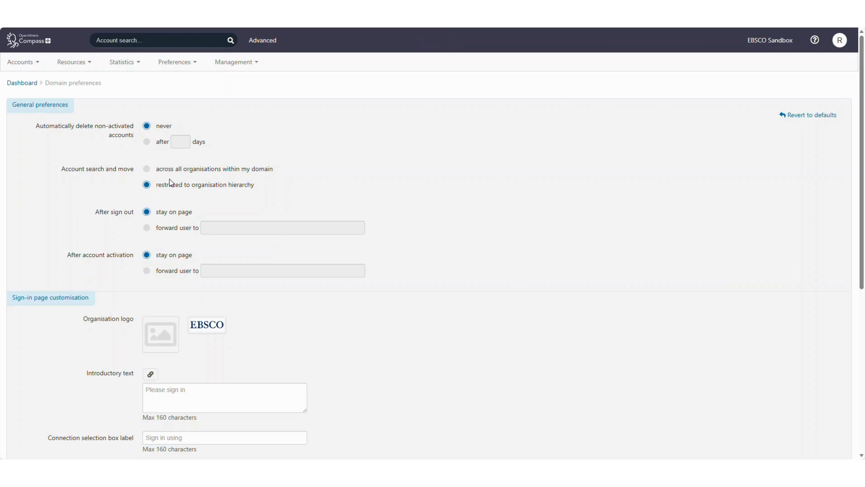
{"action": "scroll", "coordinate": [198, 269], "scroll_direction": "down", "scroll_amount": 1}
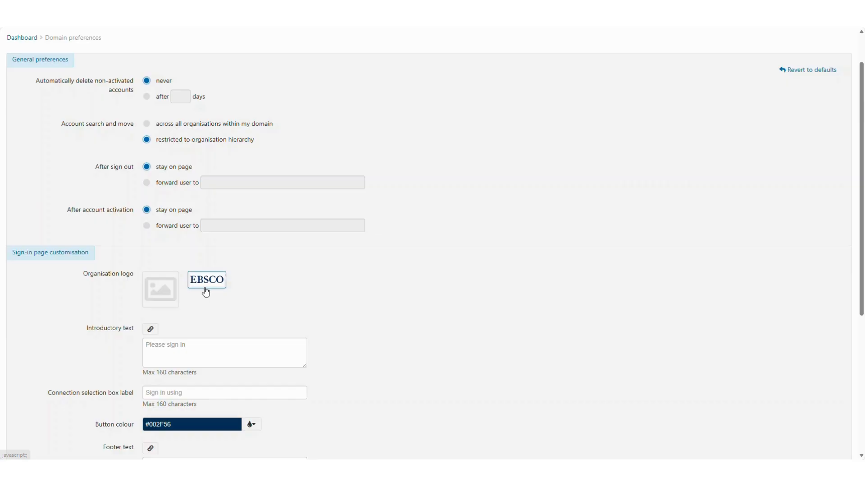
{"action": "scroll", "coordinate": [201, 331], "scroll_direction": "up", "scroll_amount": 1}
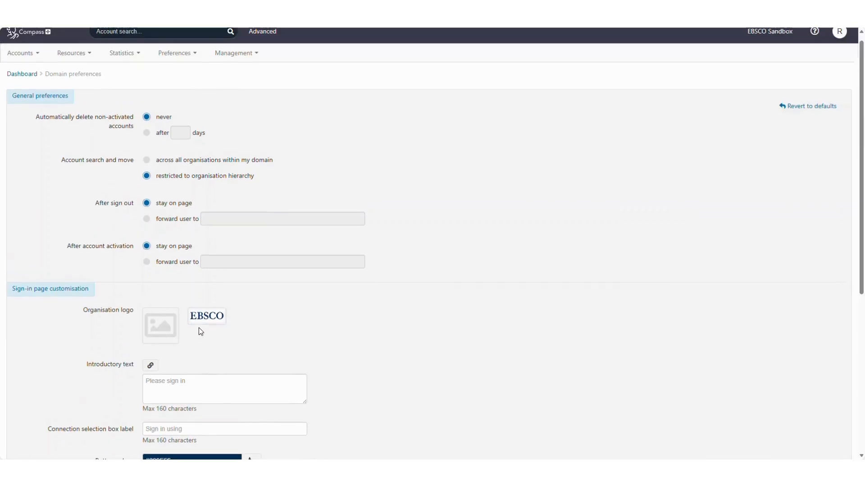
{"action": "left_click", "coordinate": [189, 65]}
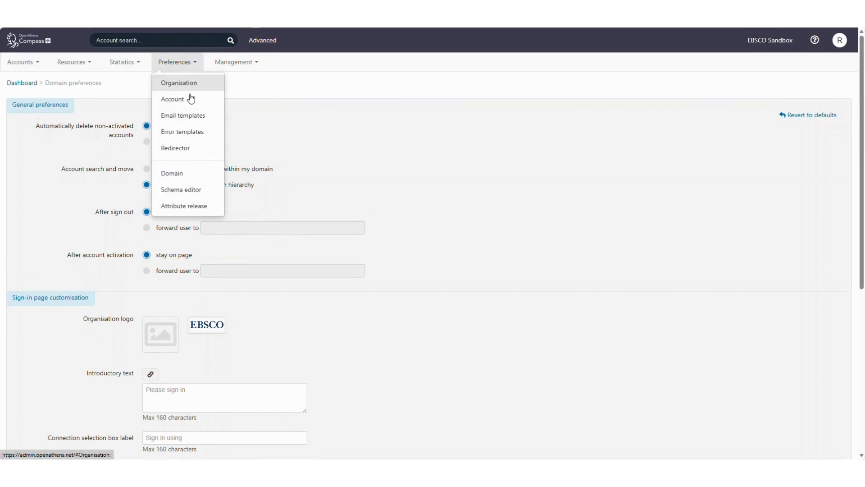
Review the four custom attributes in the Schema editor, then launch MyAthens from Management.
{"action": "left_click", "coordinate": [199, 199]}
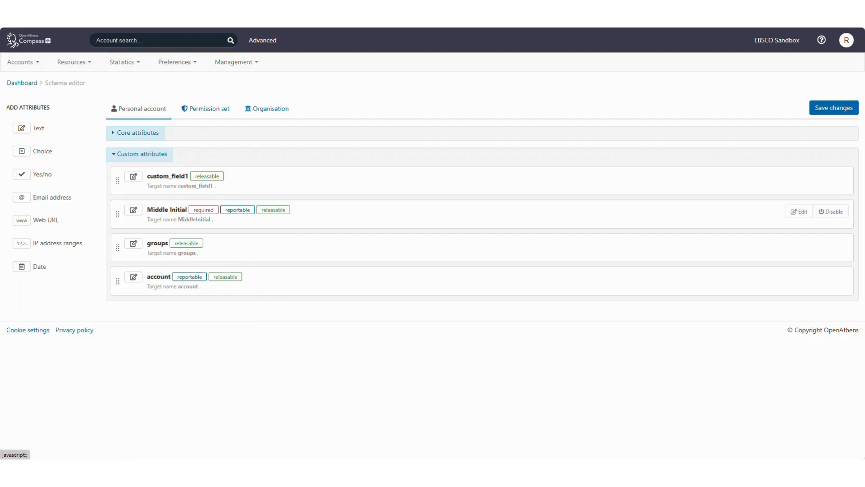
{"action": "left_click", "coordinate": [243, 67]}
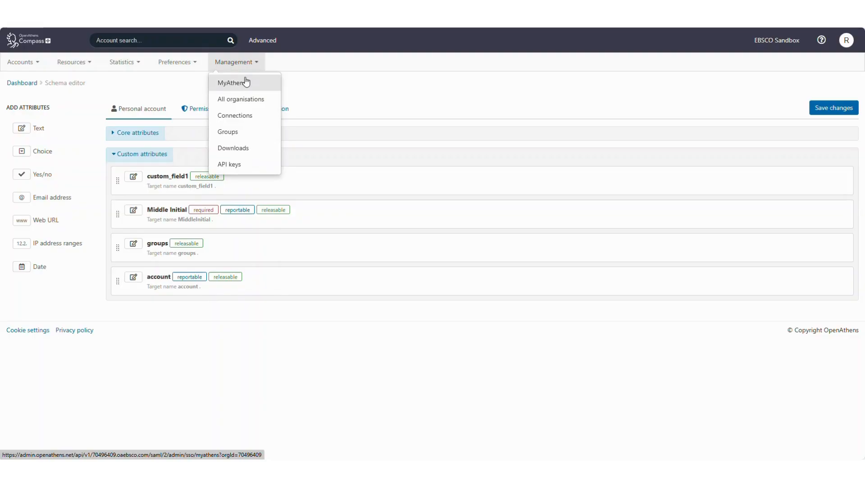
{"action": "left_click", "coordinate": [246, 82]}
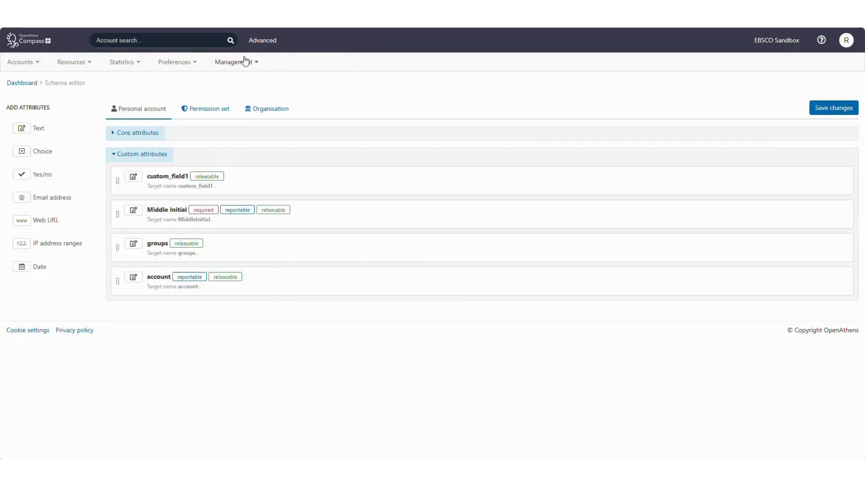
View Management > Connections: OpenAthens Federation details and two local authentication connections.
{"action": "left_click", "coordinate": [247, 62]}
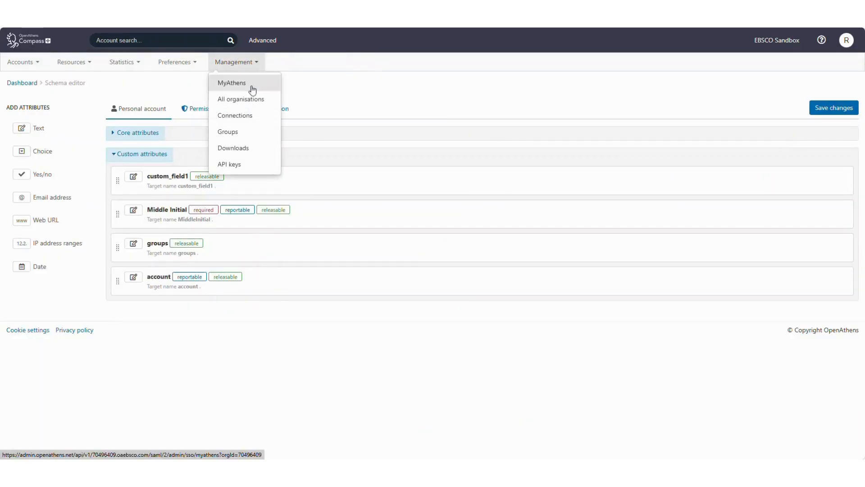
{"action": "left_click", "coordinate": [241, 125]}
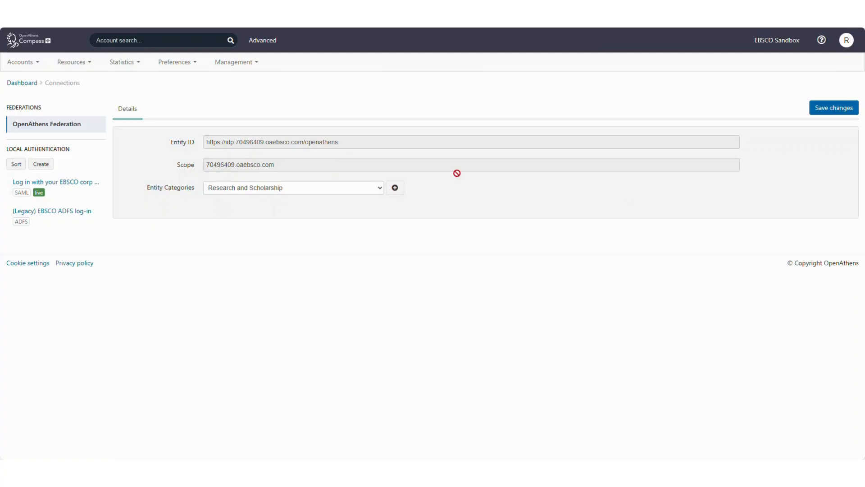
{"action": "left_click", "coordinate": [238, 62]}
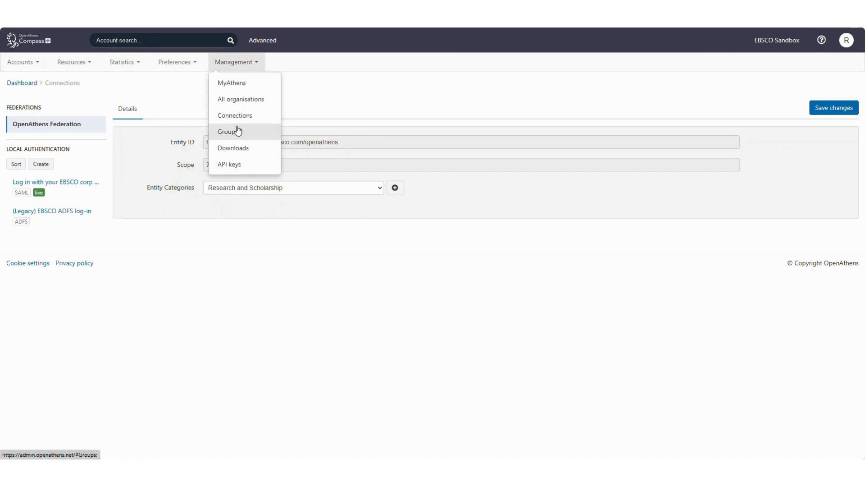
View the Management > Groups page, then go back to the EBSCO Sandbox dashboard.
{"action": "left_click", "coordinate": [240, 132]}
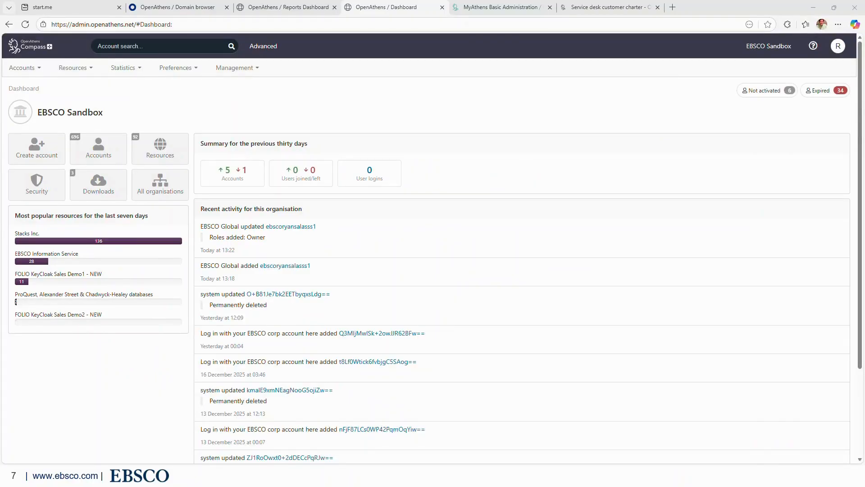
Start a new Personal account from the Accounts > Create menu.
{"action": "left_click", "coordinate": [23, 72]}
{"action": "mouse_move", "coordinate": [35, 112]}
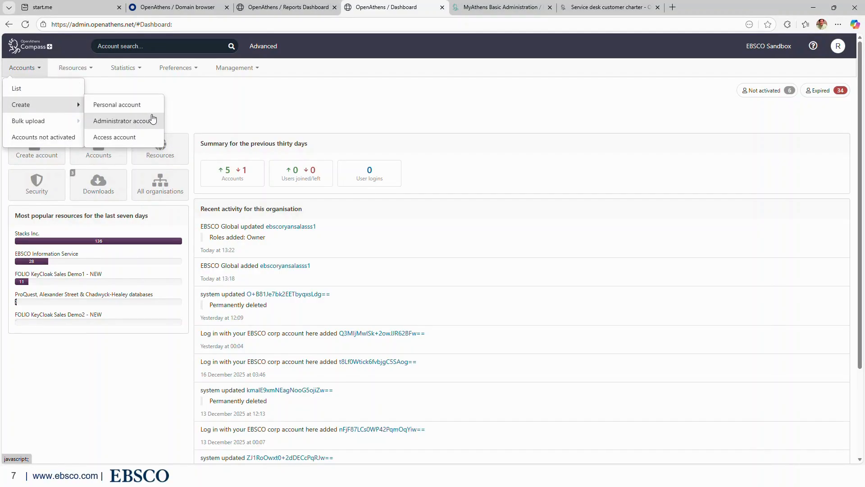
{"action": "left_click", "coordinate": [146, 108]}
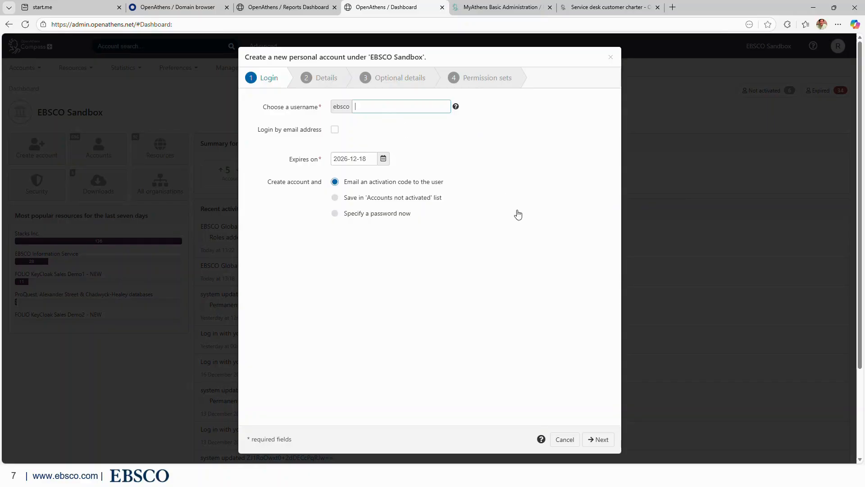
Enter the new username, set expiry to 2026-12-19, and specify a strong password now.
{"action": "left_click", "coordinate": [383, 159]}
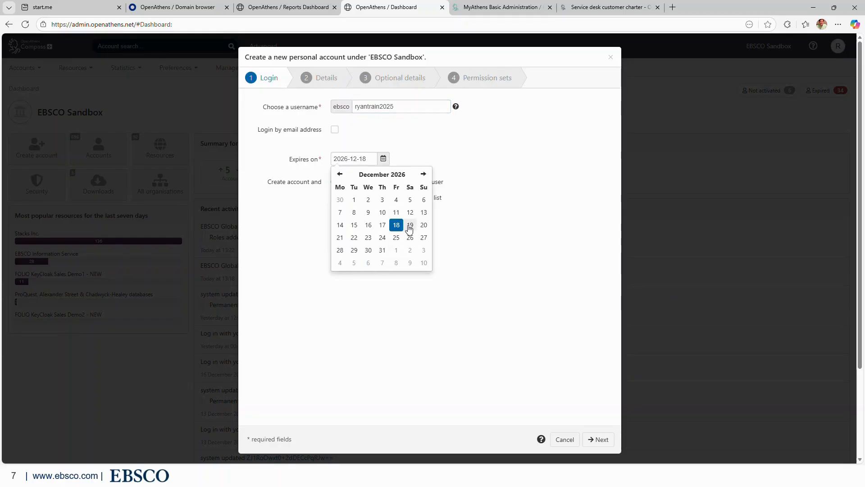
{"action": "left_click", "coordinate": [409, 226]}
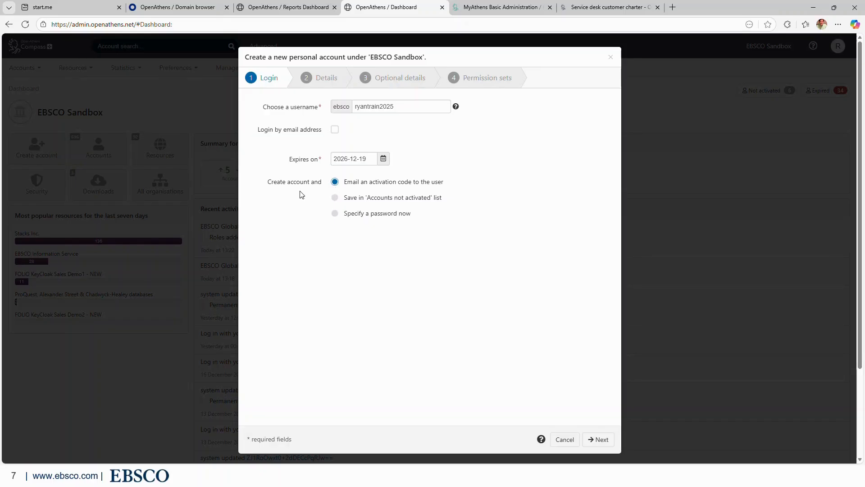
{"action": "left_click", "coordinate": [335, 213]}
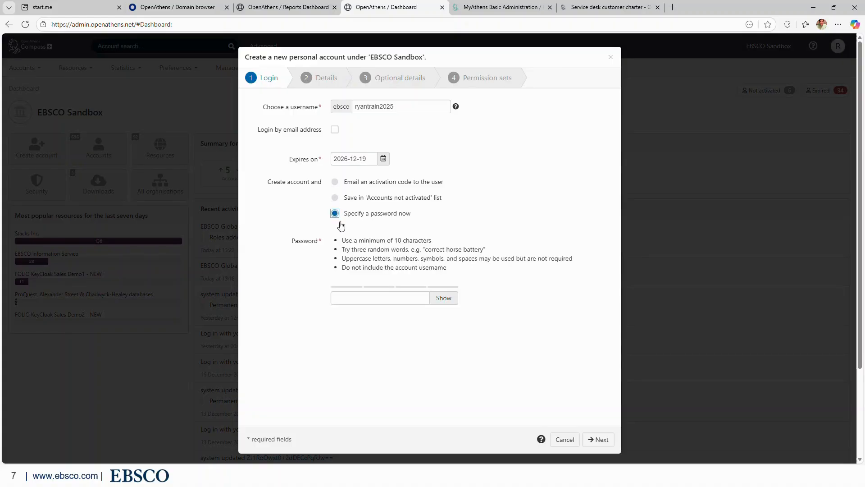
{"action": "left_click", "coordinate": [380, 294]}
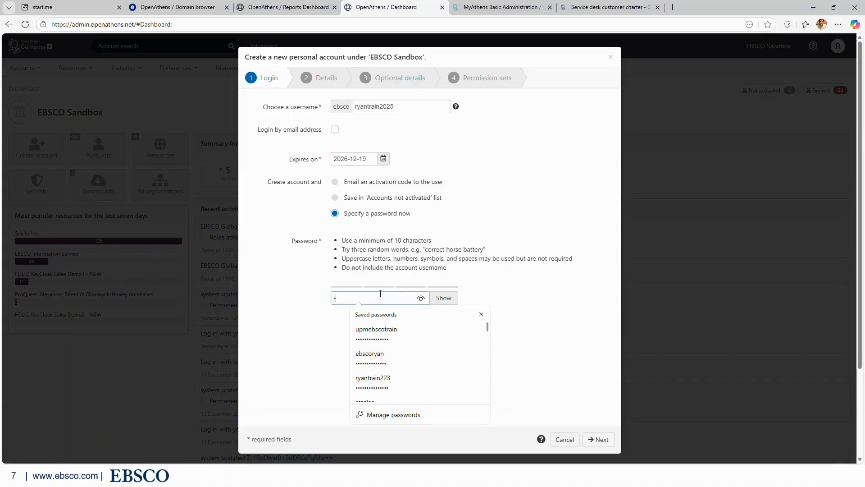
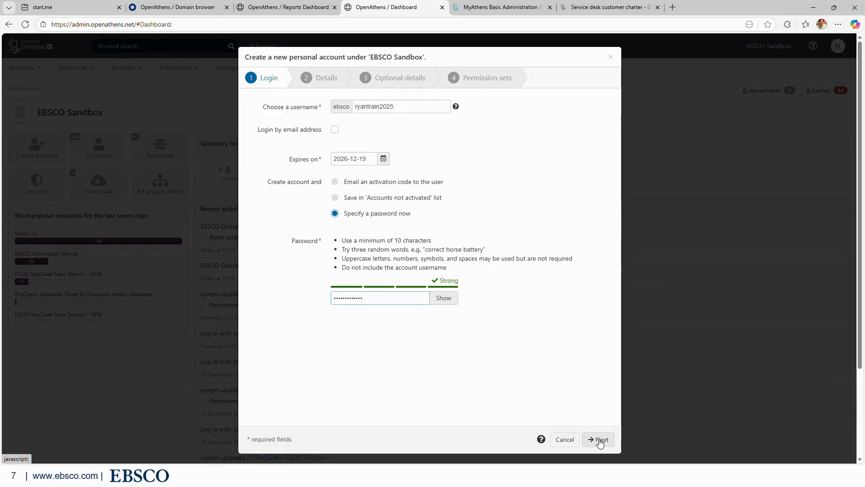
{"action": "left_click", "coordinate": [600, 440]}
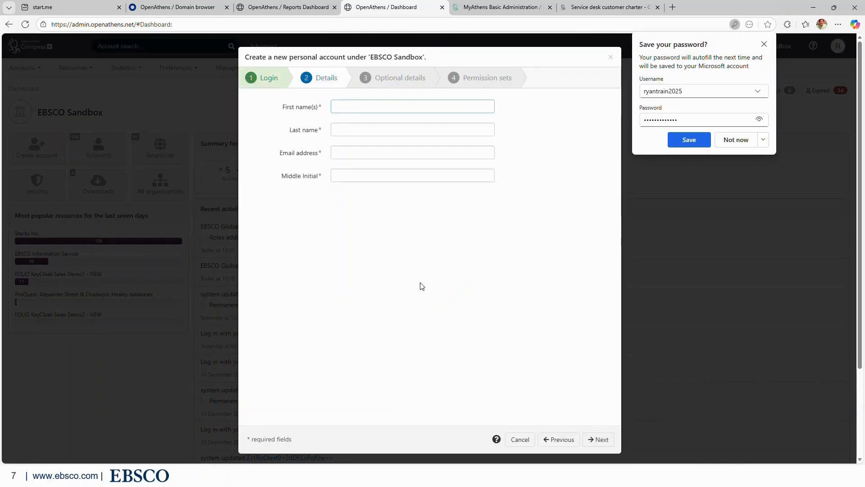
Dismiss the browser's save-password prompt and enter the account holder's first and last names.
{"action": "left_click", "coordinate": [765, 43]}
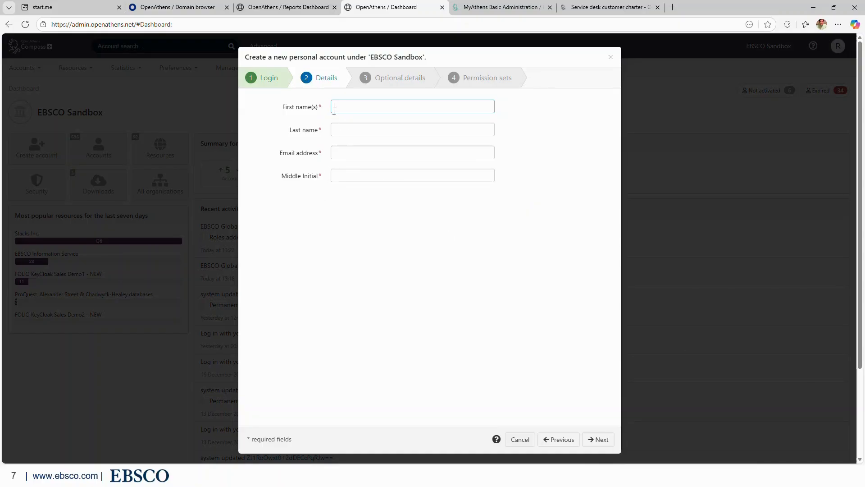
{"action": "key", "text": "Tab"}
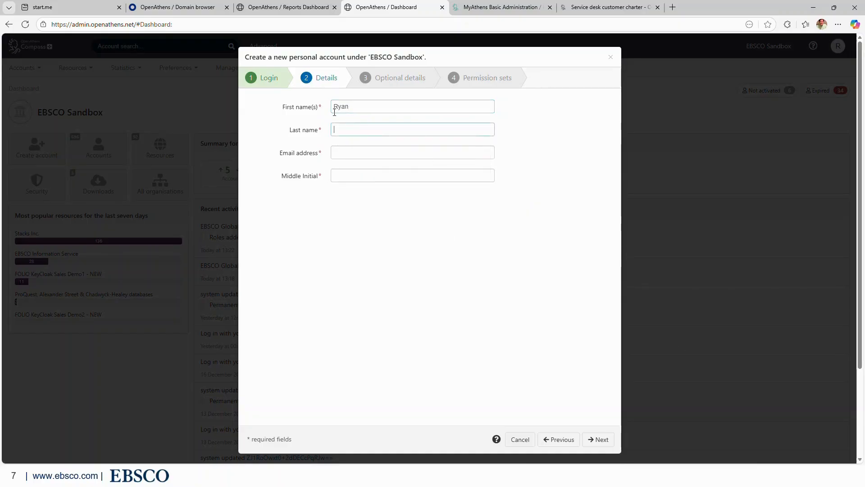
{"action": "key", "text": "Tab"}
Autofill the e-mail address and middle initial, then continue to Optional details.
{"action": "left_click", "coordinate": [339, 152]}
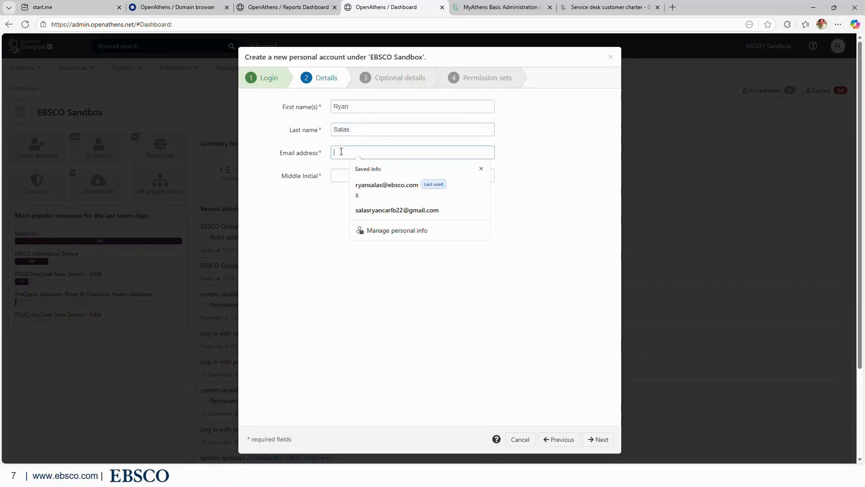
{"action": "type", "text": "rya"}
{"action": "left_click", "coordinate": [379, 189]}
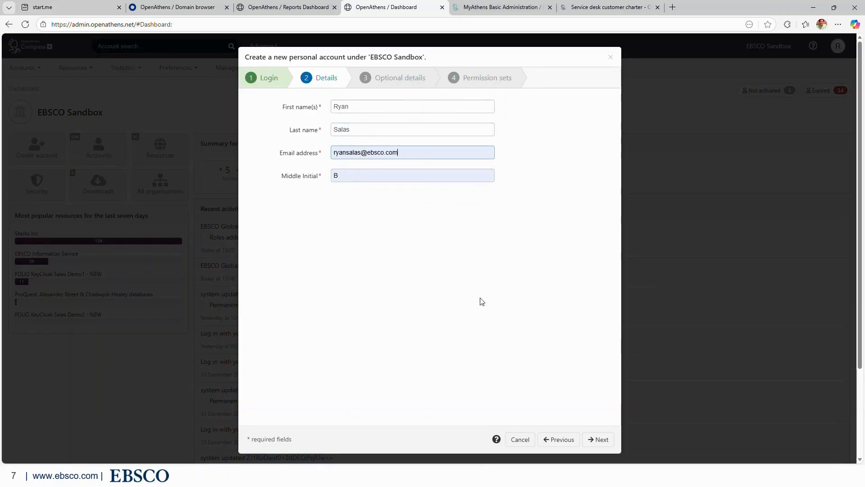
{"action": "left_click", "coordinate": [602, 441]}
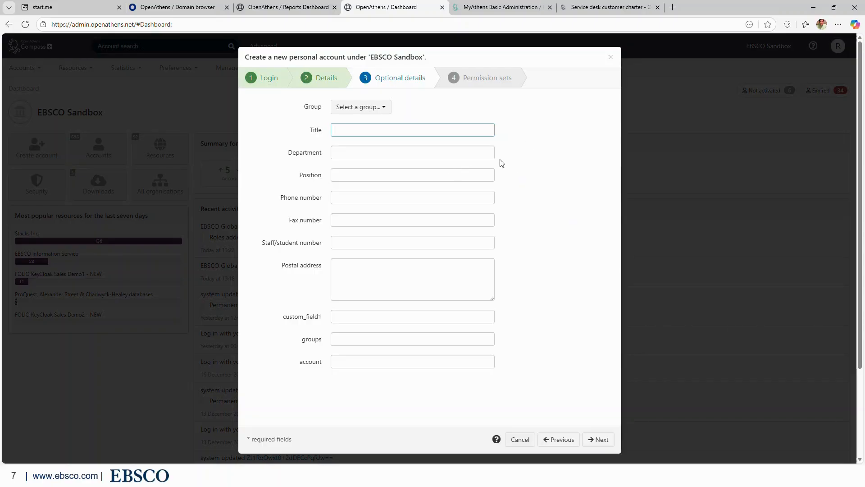
Skip Optional details and create the account with only the Default permission set.
{"action": "left_click", "coordinate": [603, 439]}
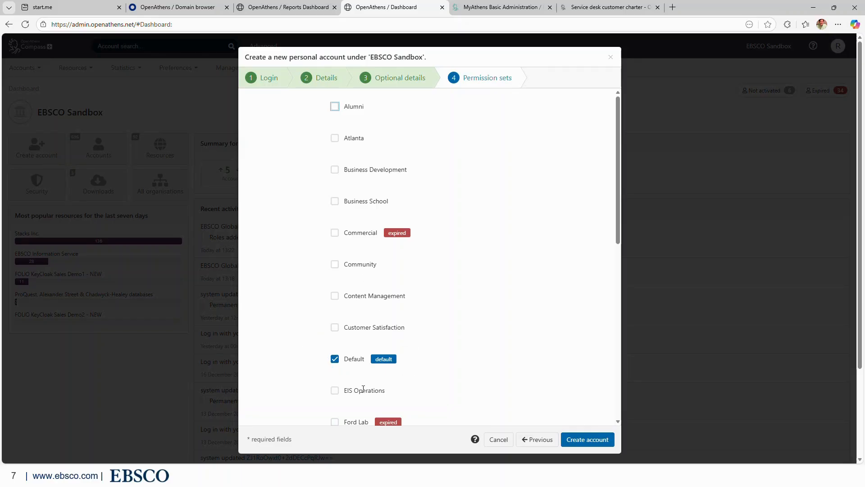
{"action": "left_click", "coordinate": [592, 443]}
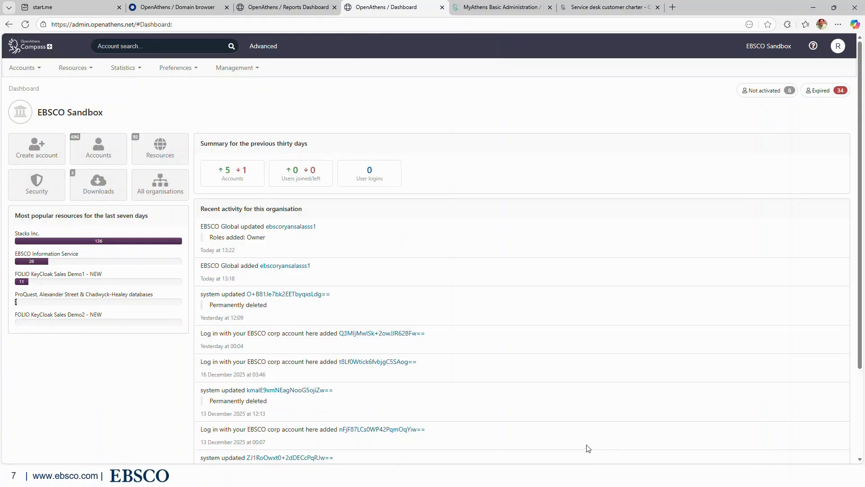
Find the new account in the Accounts > List page and open its record.
{"action": "left_click", "coordinate": [22, 68]}
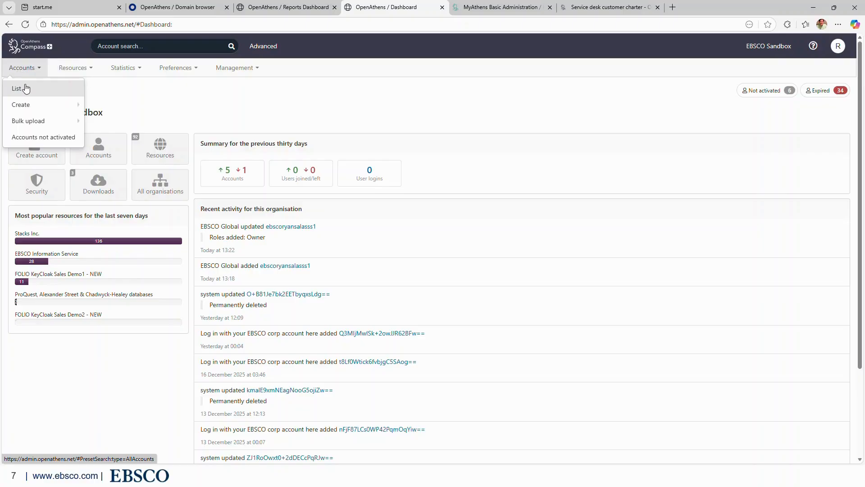
{"action": "left_click", "coordinate": [26, 88]}
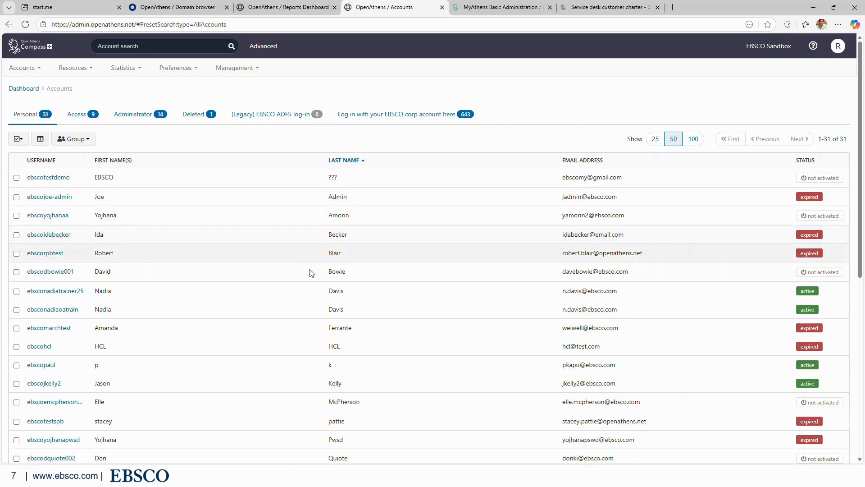
{"action": "scroll", "coordinate": [318, 288], "scroll_direction": "down", "scroll_amount": 3}
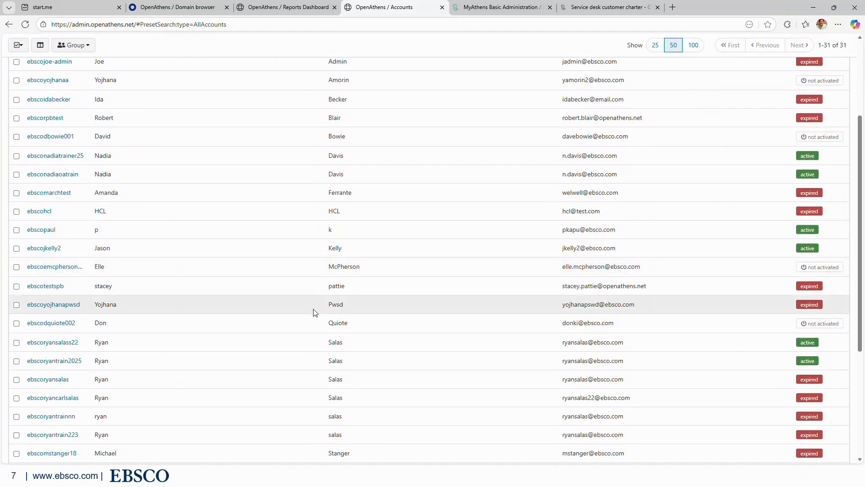
{"action": "key", "text": "ctrl+f"}
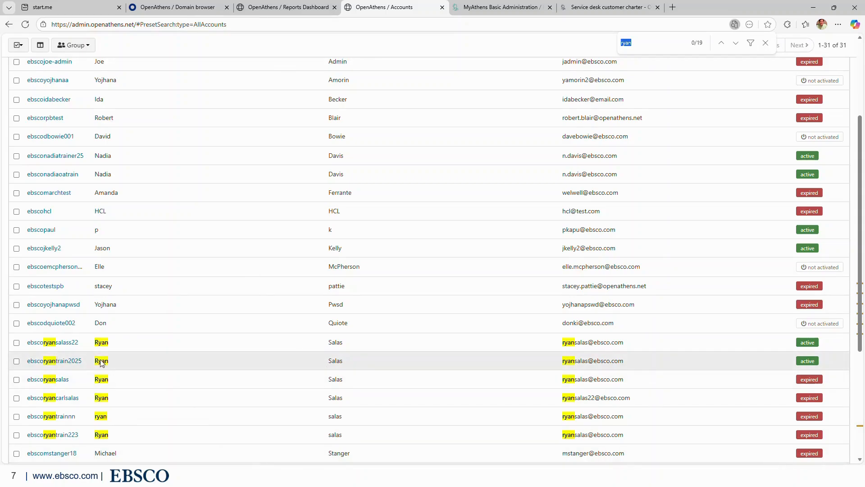
{"action": "scroll", "coordinate": [114, 401], "scroll_direction": "down", "scroll_amount": 1}
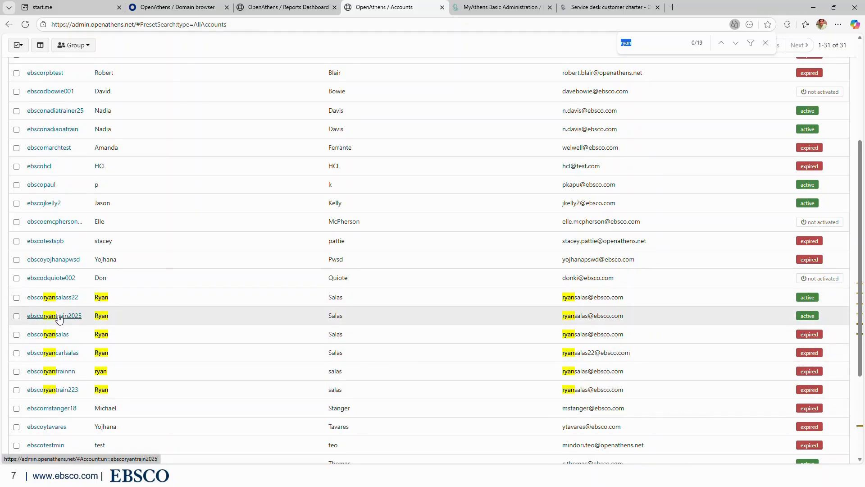
{"action": "left_click", "coordinate": [59, 317]}
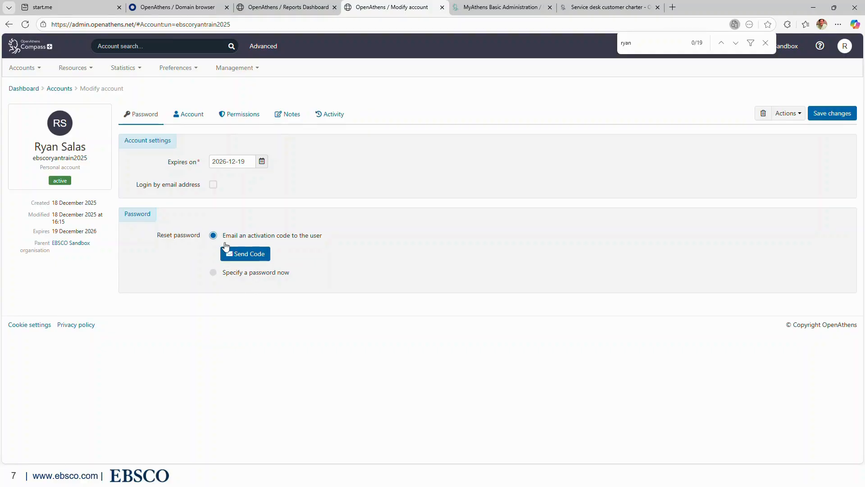
Review the new account's Account, Permissions, Notes and Activity tabs.
{"action": "left_click", "coordinate": [188, 117]}
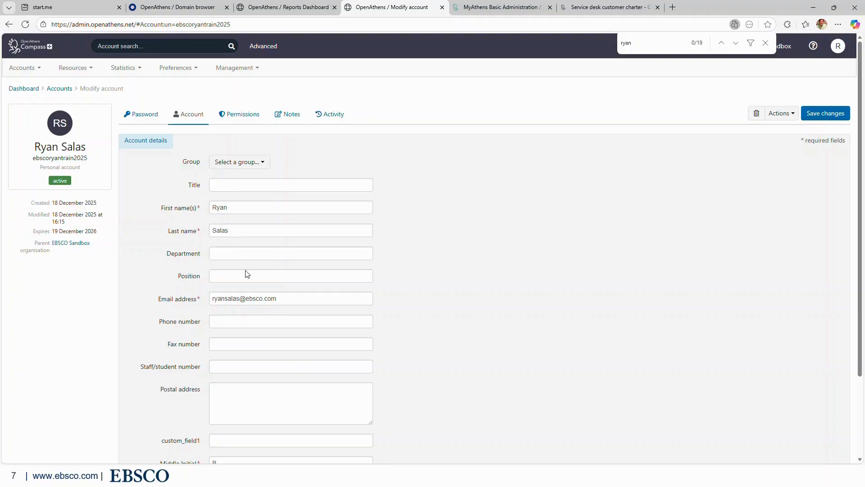
{"action": "scroll", "coordinate": [257, 281], "scroll_direction": "down", "scroll_amount": 1}
{"action": "scroll", "coordinate": [270, 356], "scroll_direction": "down", "scroll_amount": 1}
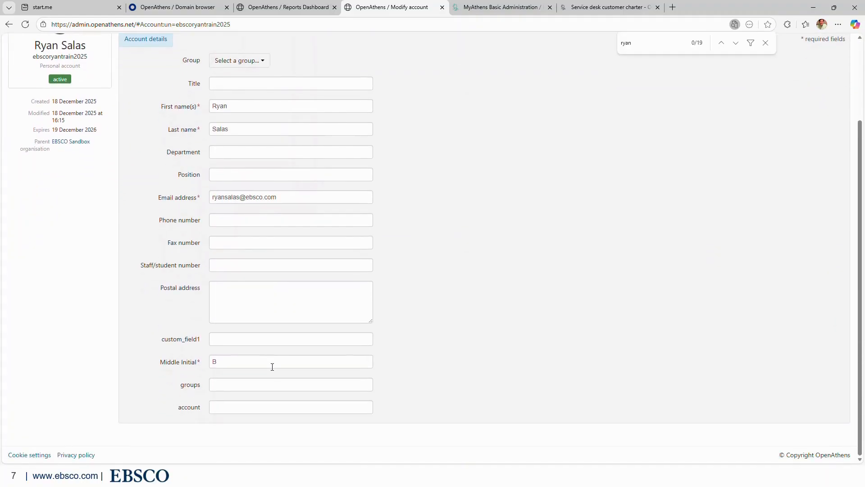
{"action": "scroll", "coordinate": [410, 351], "scroll_direction": "up", "scroll_amount": 2}
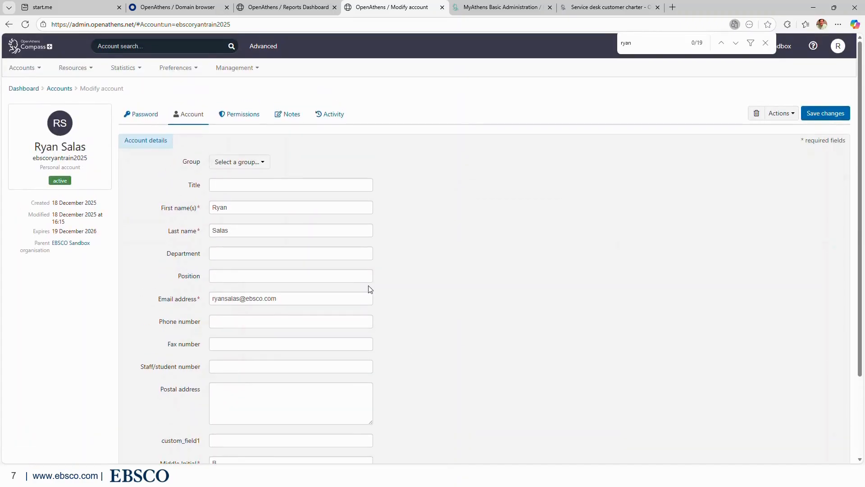
{"action": "left_click", "coordinate": [237, 119]}
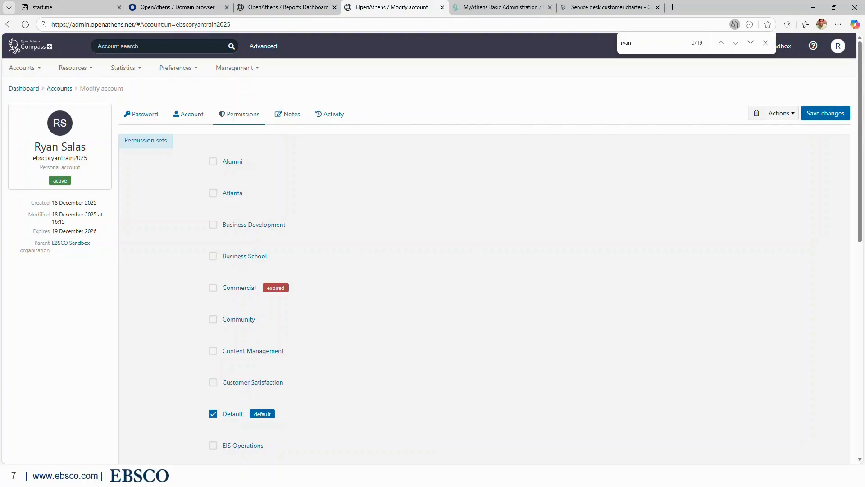
{"action": "left_click", "coordinate": [285, 117]}
{"action": "left_click", "coordinate": [332, 118]}
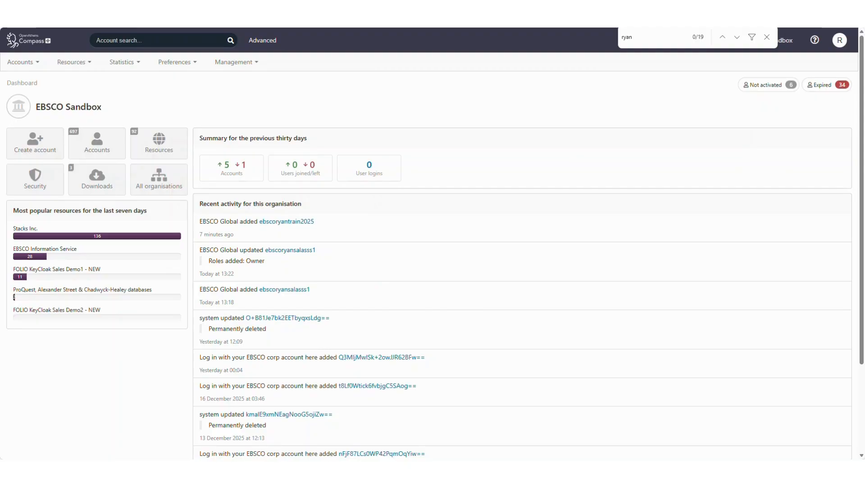
Go to Preferences > Organisation and show the Administrators tab.
{"action": "left_click", "coordinate": [174, 65]}
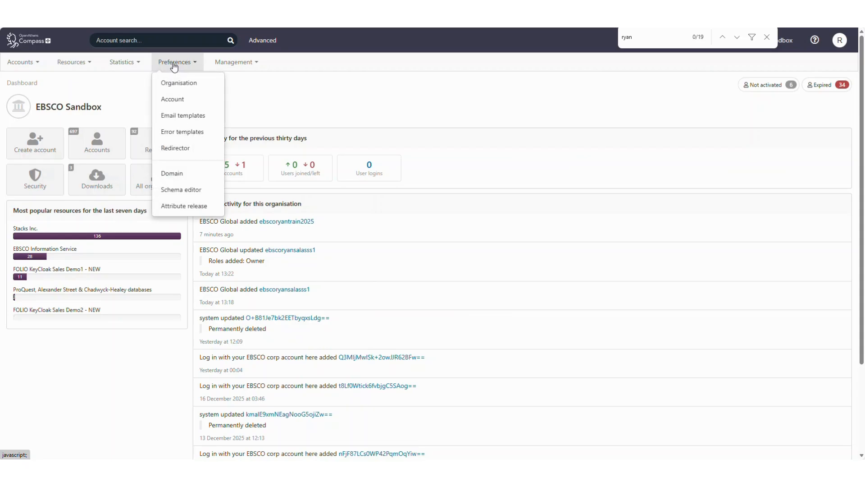
{"action": "left_click", "coordinate": [195, 85]}
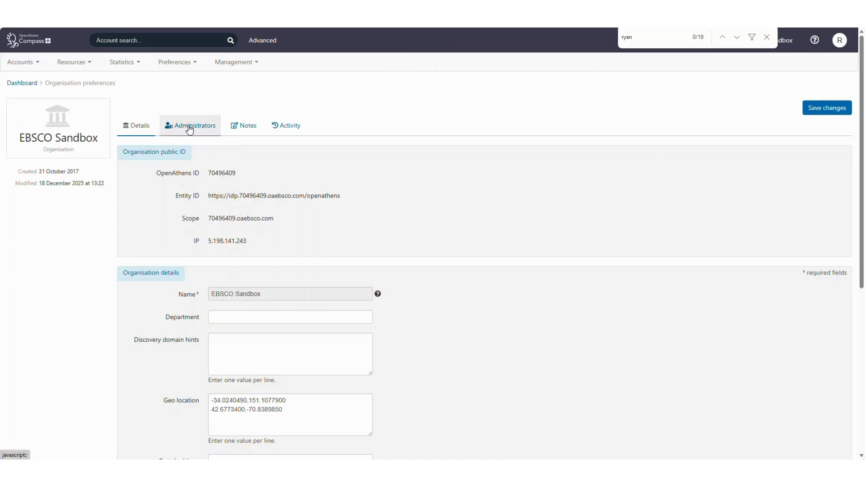
{"action": "left_click", "coordinate": [189, 130]}
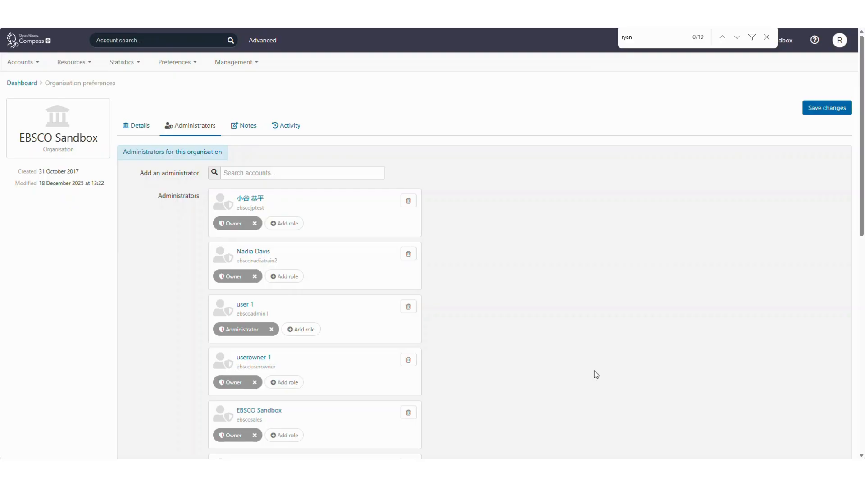
Search for the new account, add it as an administrator, and open the roles documentation.
{"action": "left_click", "coordinate": [767, 37]}
{"action": "left_click", "coordinate": [299, 172]}
{"action": "type", "text": "ryan"}
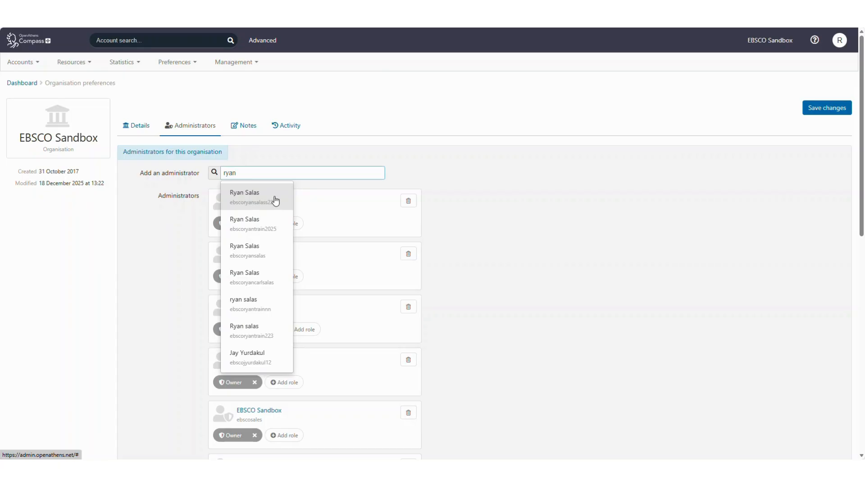
{"action": "left_click", "coordinate": [273, 230]}
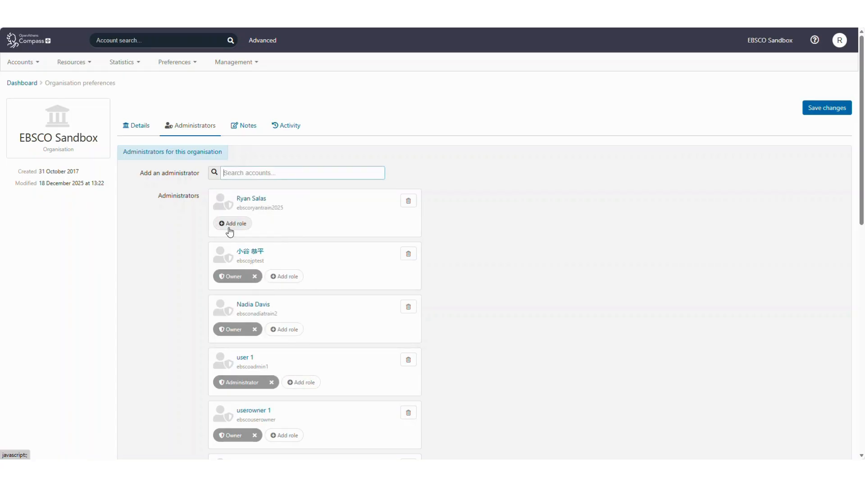
{"action": "left_click", "coordinate": [231, 224]}
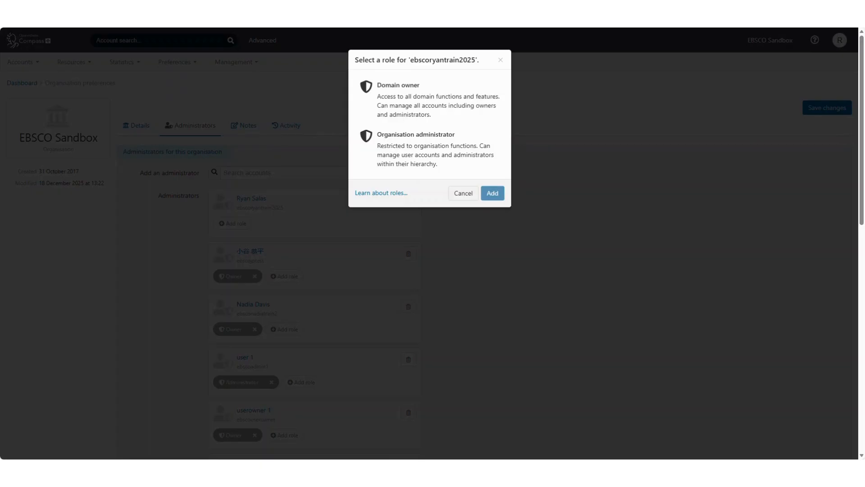
{"action": "left_click", "coordinate": [367, 197]}
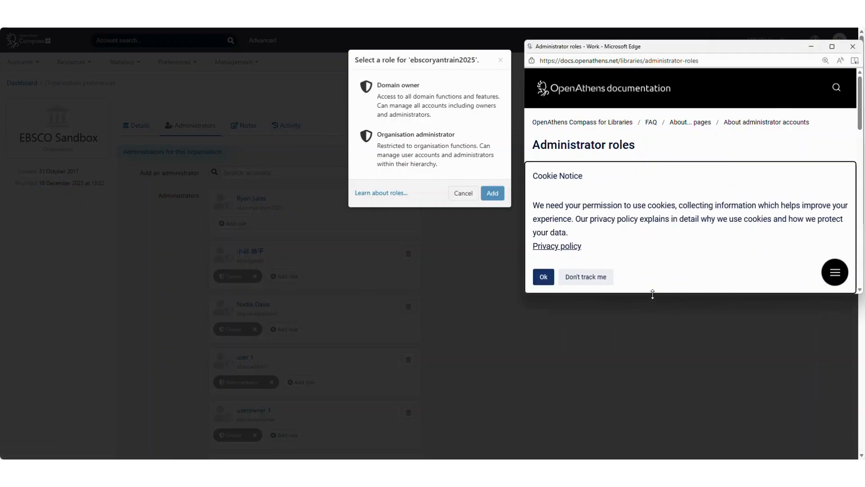
Enlarge the Administrator roles documentation window to read it, then close it.
{"action": "left_click_drag", "start_coordinate": [653, 293], "coordinate": [656, 419]}
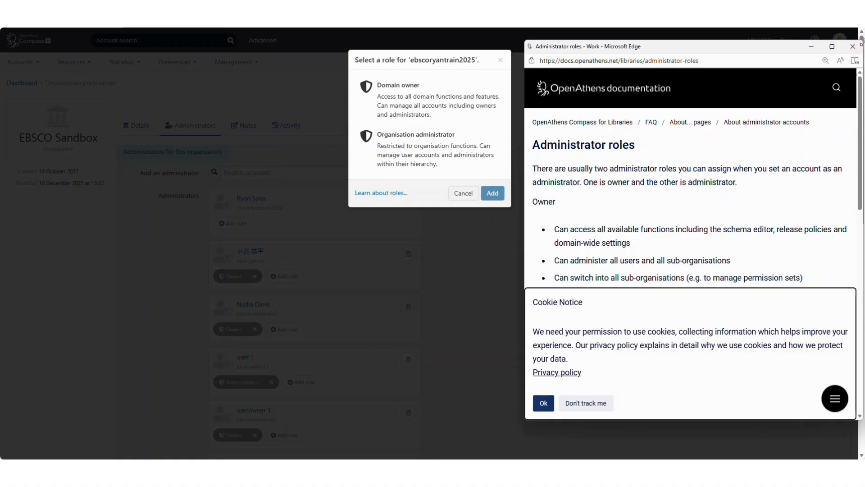
{"action": "left_click", "coordinate": [845, 49]}
Assign the Domain owner role to the new EBSCO Sandbox administrator account.
{"action": "left_click", "coordinate": [463, 101]}
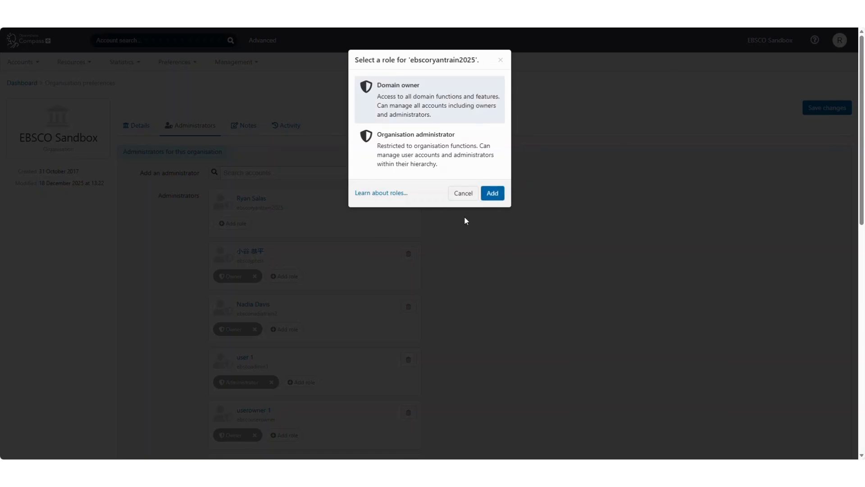
{"action": "left_click", "coordinate": [495, 197]}
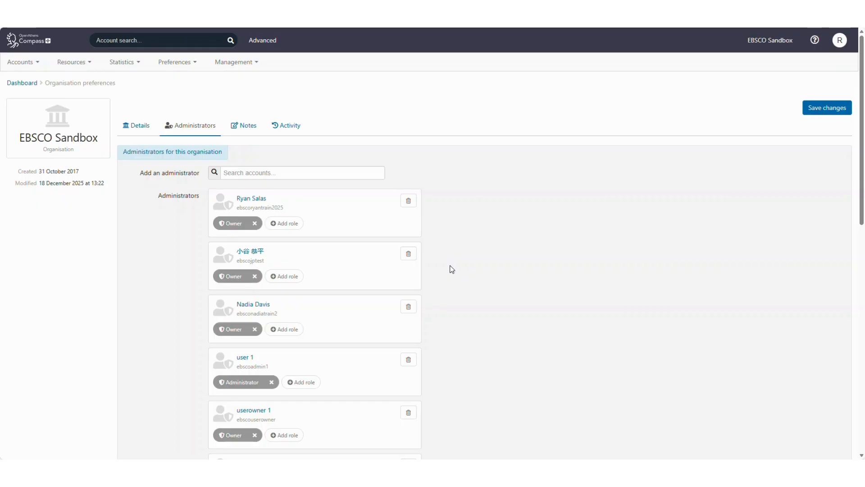
{"action": "left_click", "coordinate": [22, 63]}
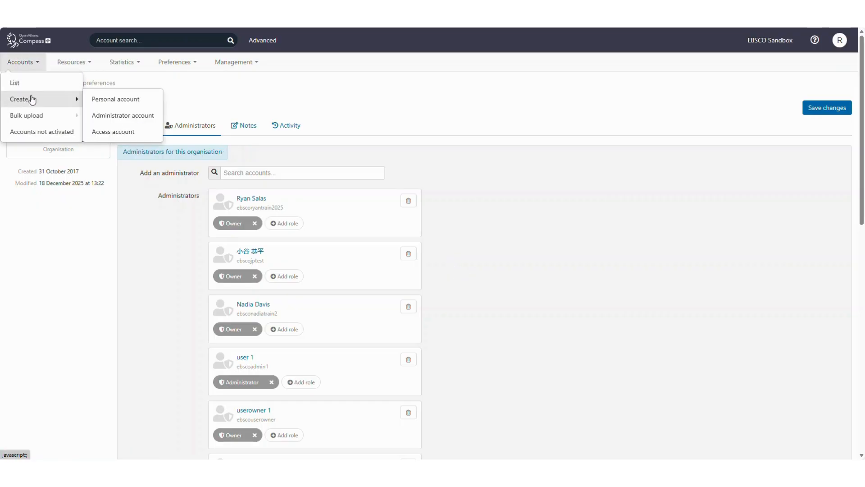
{"action": "left_click", "coordinate": [28, 81]}
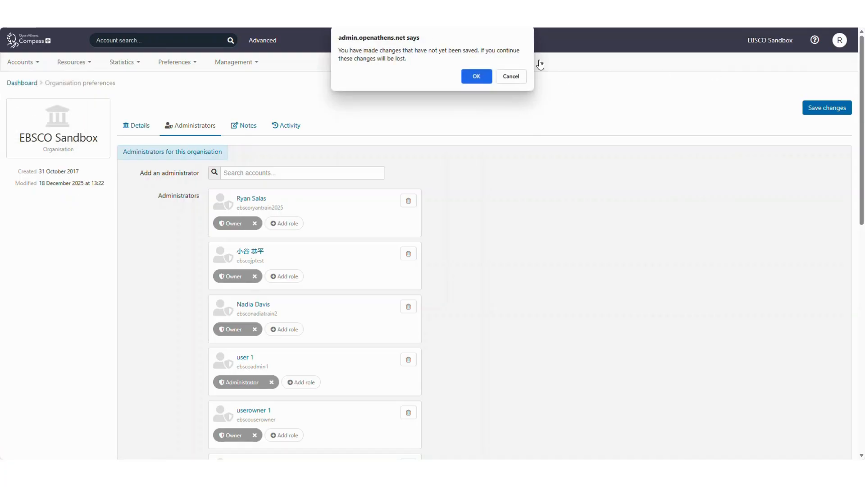
Save the administrator role change and go to the full Accounts list, confirming the leave prompt.
{"action": "key", "text": "Escape"}
{"action": "left_click", "coordinate": [822, 117]}
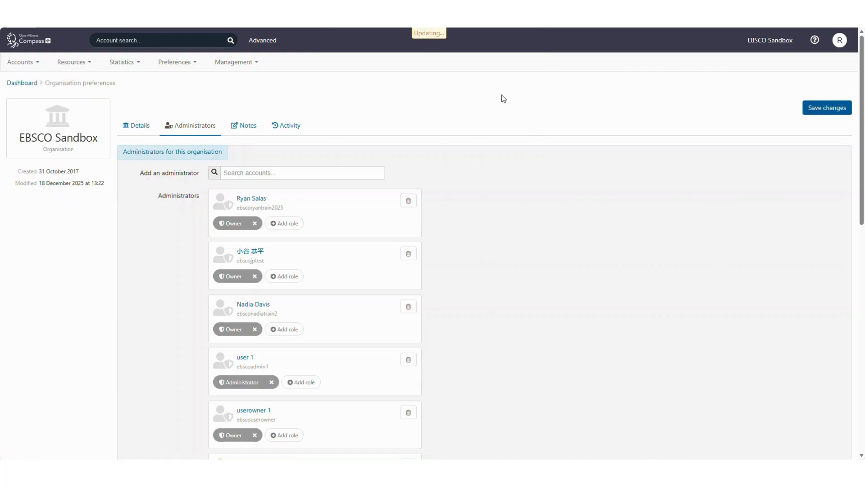
{"action": "left_click", "coordinate": [23, 64]}
{"action": "left_click", "coordinate": [28, 82]}
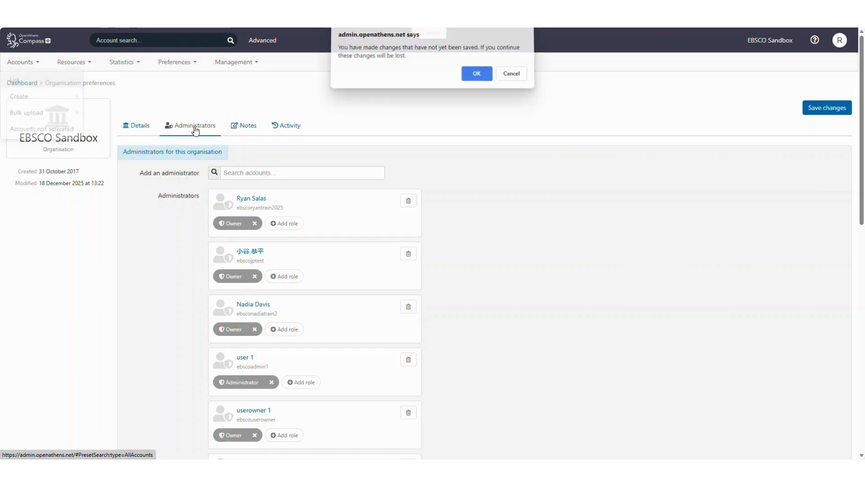
{"action": "left_click", "coordinate": [476, 76]}
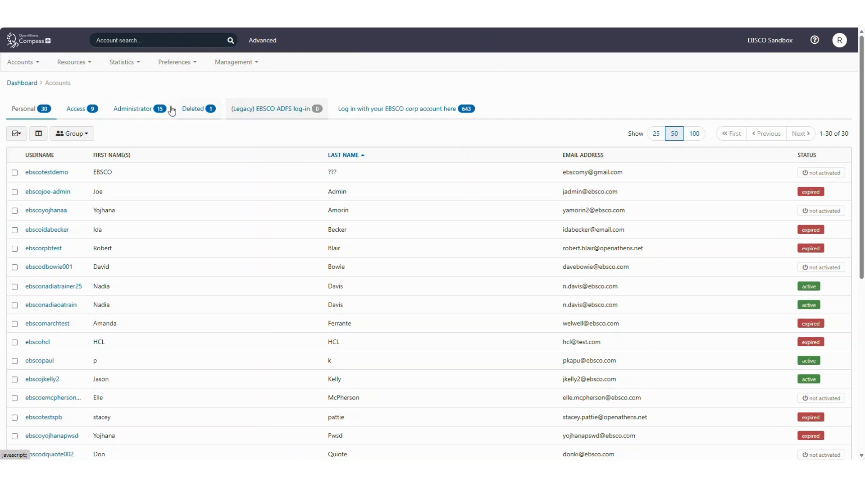
Filter the Accounts page to the Administrator tab showing all 15 administrators.
{"action": "left_click", "coordinate": [142, 109]}
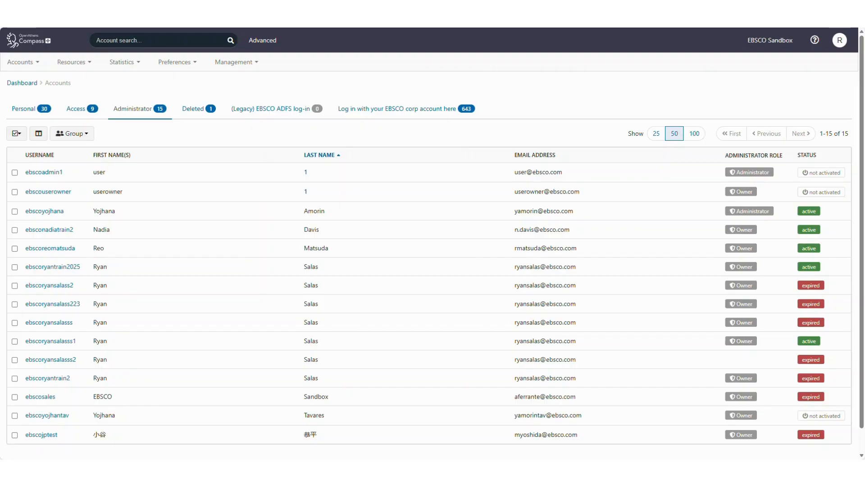
{"action": "left_click", "coordinate": [20, 62]}
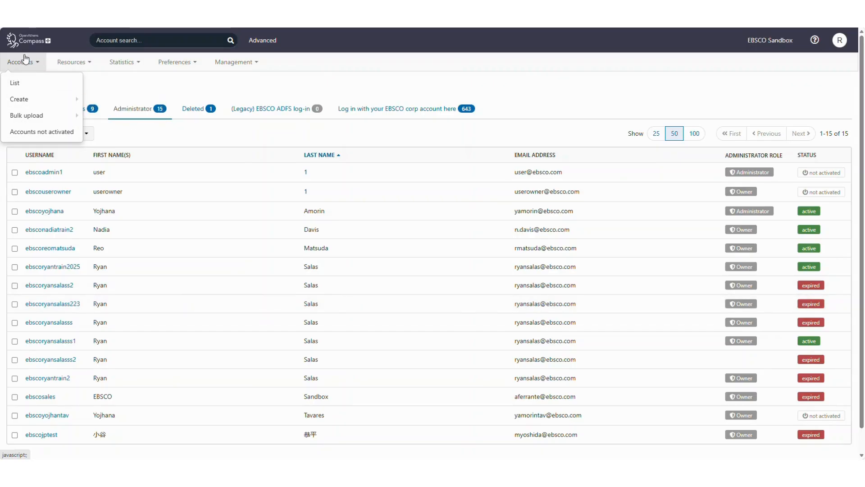
View the six not-yet-activated accounts, then return to the EBSCO Sandbox dashboard.
{"action": "mouse_move", "coordinate": [24, 115]}
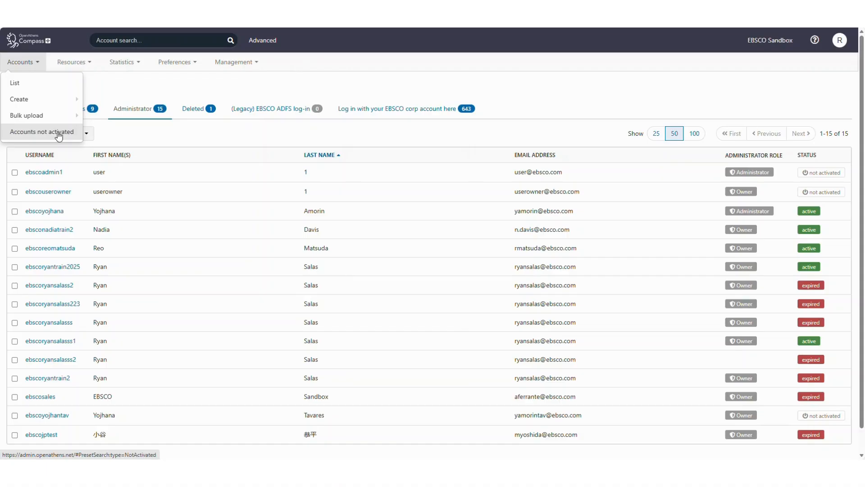
{"action": "left_click", "coordinate": [58, 134]}
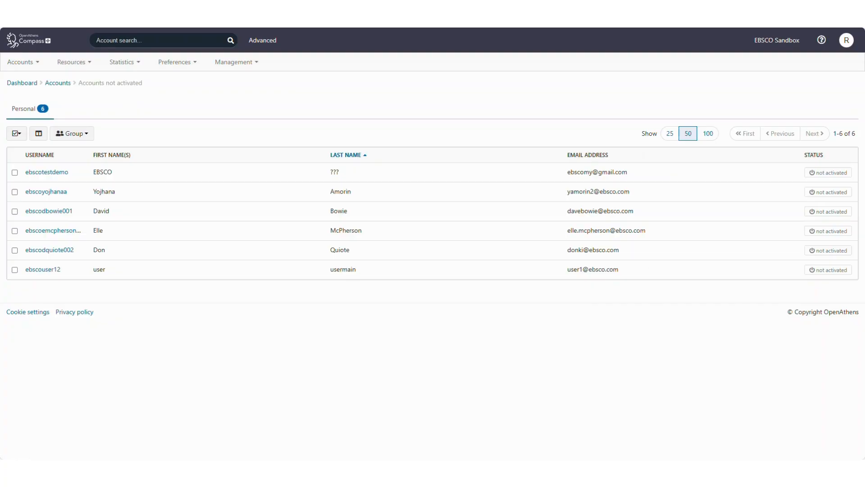
{"action": "left_click", "coordinate": [31, 85]}
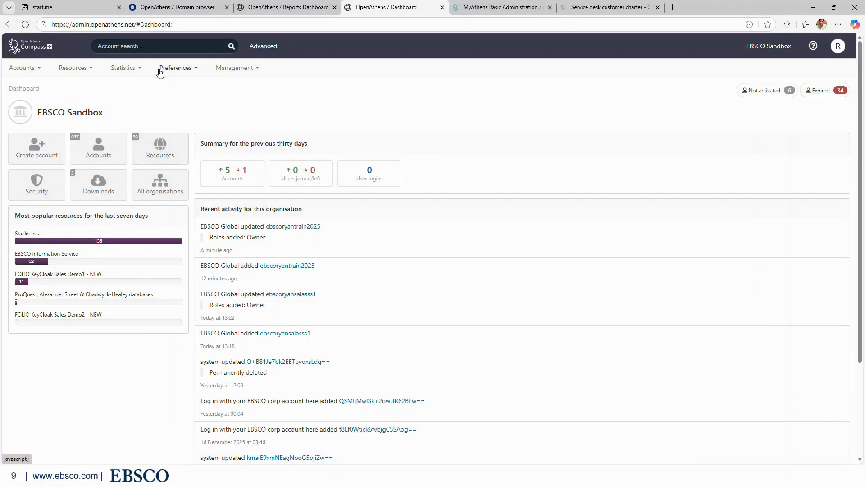
Open Resources > Catalogue on the Available tab listing all 412 resources.
{"action": "left_click", "coordinate": [78, 69]}
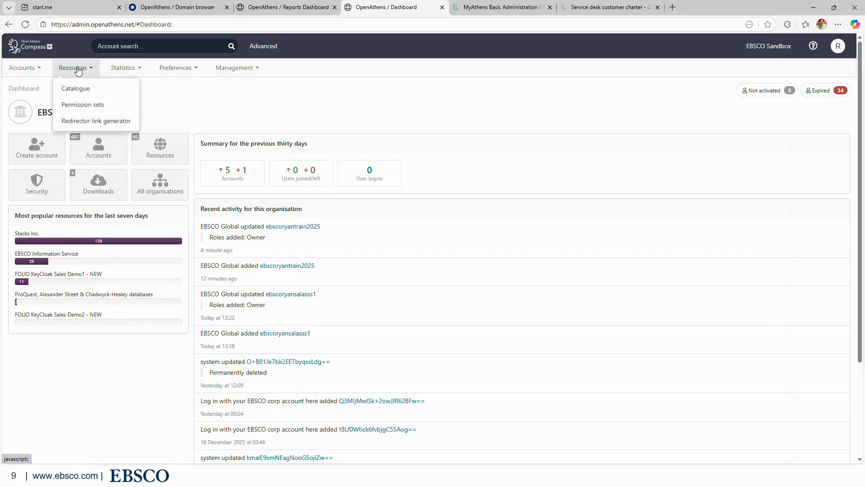
{"action": "left_click", "coordinate": [89, 90]}
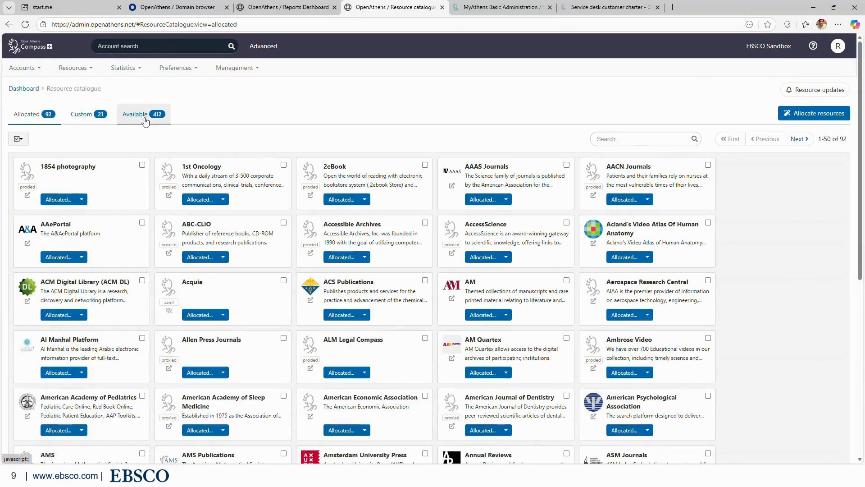
{"action": "left_click", "coordinate": [144, 118]}
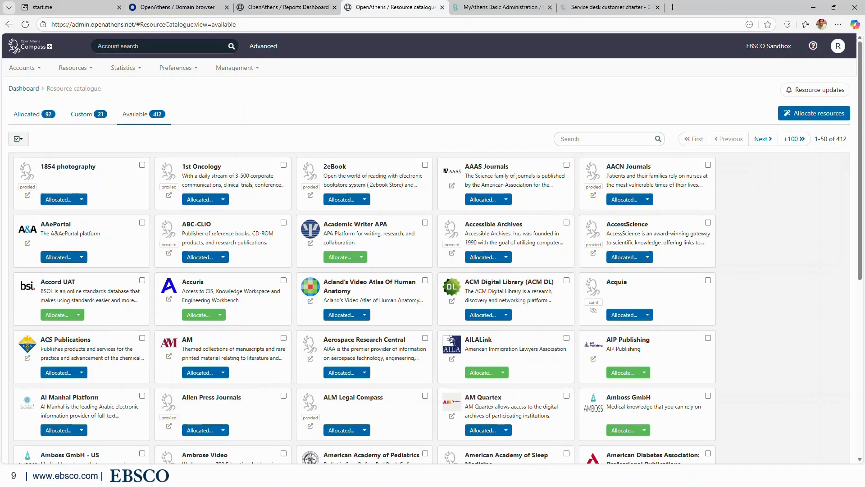
{"action": "key", "text": "Right"}
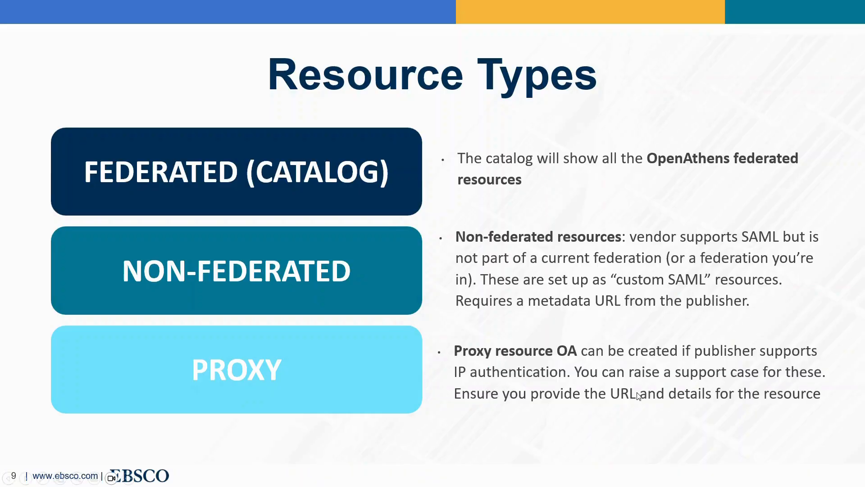
Preview the Activating Resources slide, return to Resource Types, then switch back to the browser.
{"action": "key", "text": "Right"}
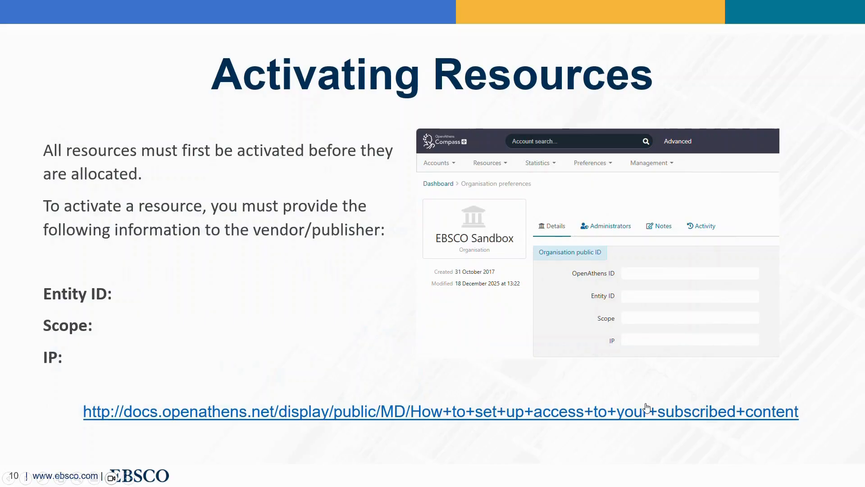
{"action": "key", "text": "Left"}
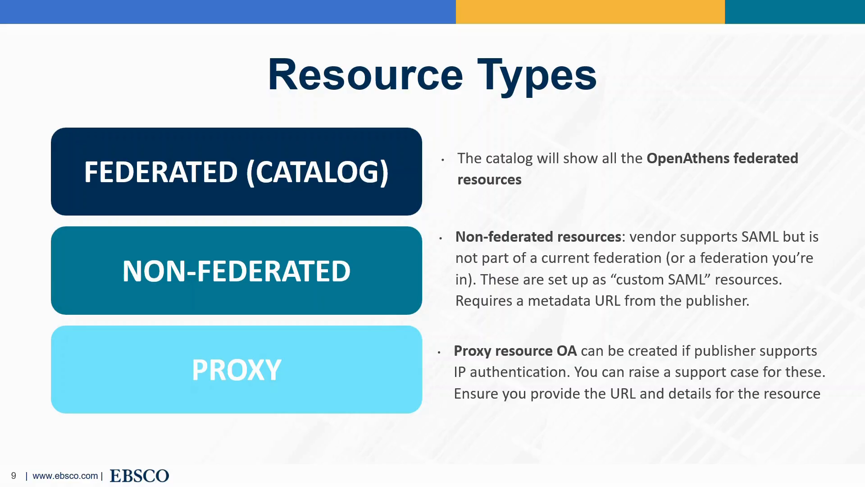
{"action": "key", "text": "alt+Tab"}
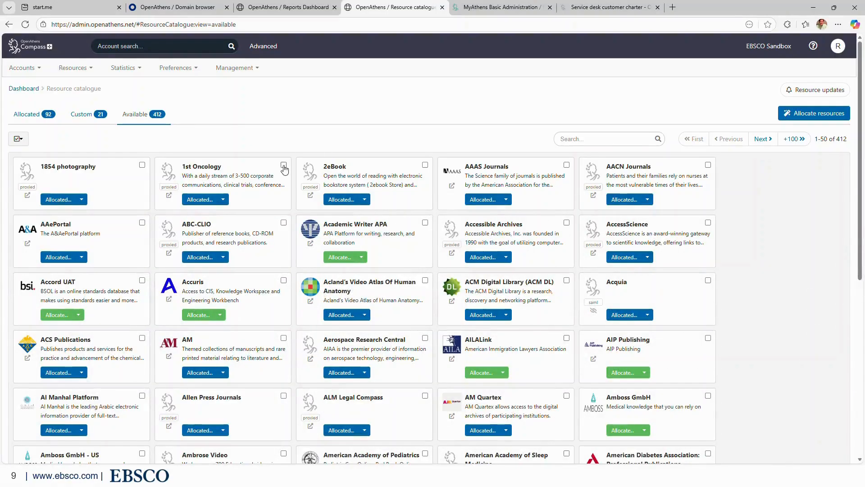
Show the 21 custom resources, check the slides, then return to the EBSCO Sandbox dashboard.
{"action": "left_click", "coordinate": [94, 118]}
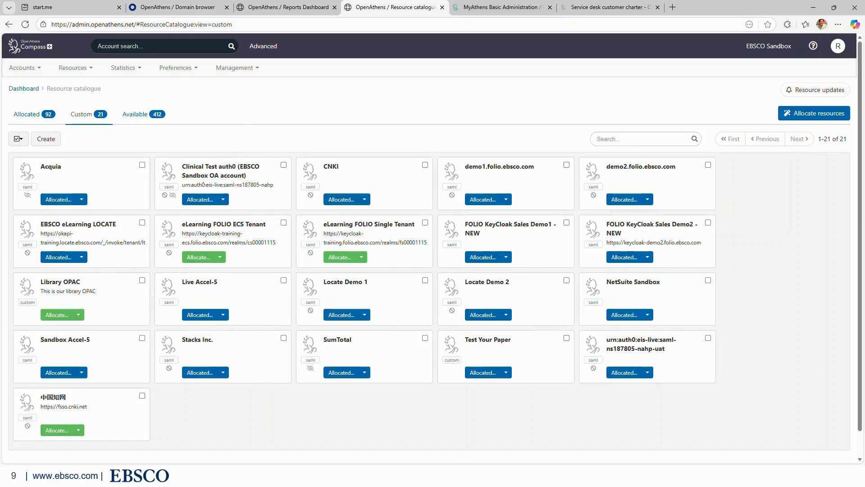
{"action": "key", "text": "alt+Tab"}
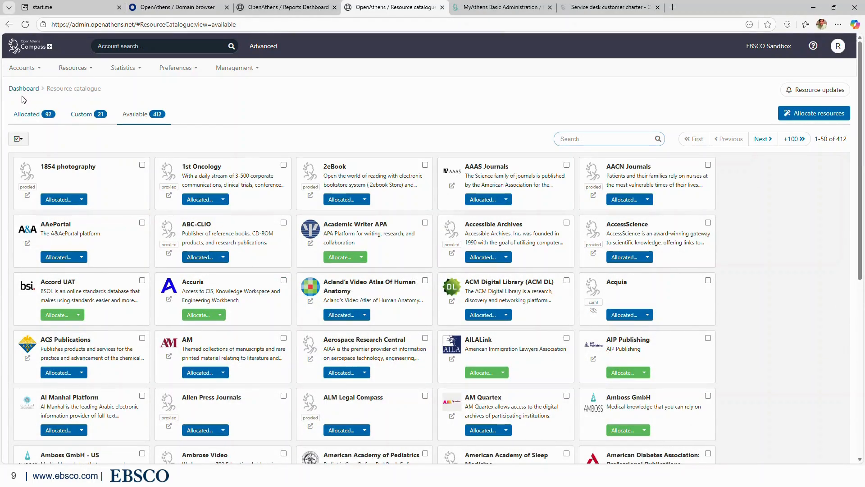
{"action": "left_click", "coordinate": [23, 90]}
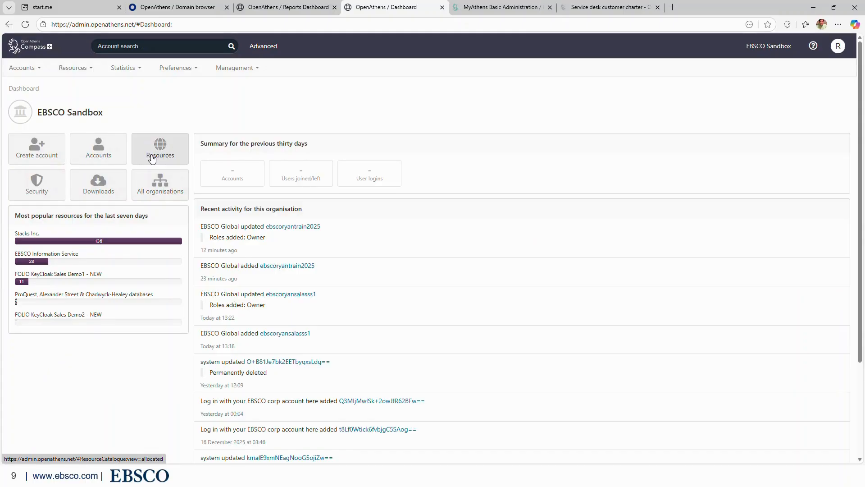
Reopen the catalogue from the Resources tile on its 412 available resources, then switch to the slides.
{"action": "left_click", "coordinate": [152, 159]}
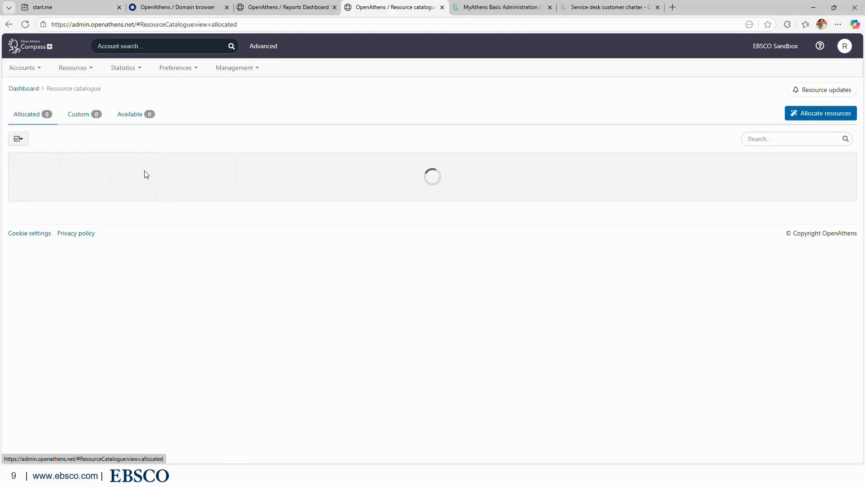
{"action": "left_click", "coordinate": [130, 118]}
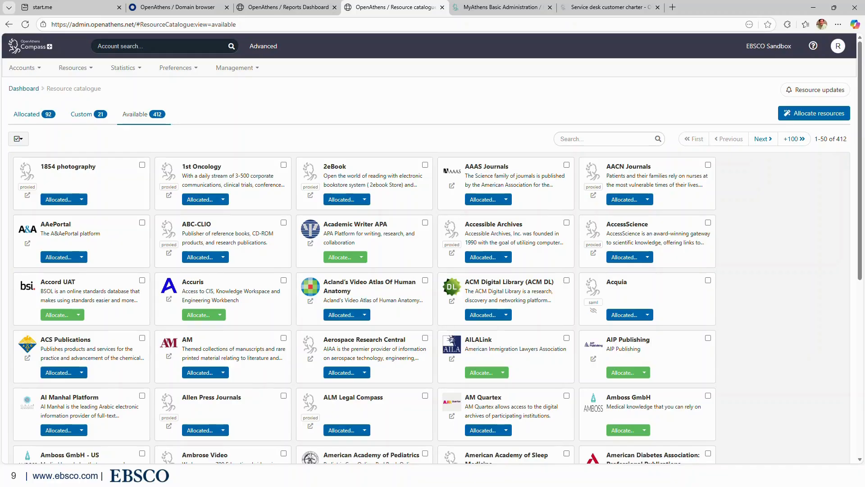
{"action": "key", "text": "alt+Tab"}
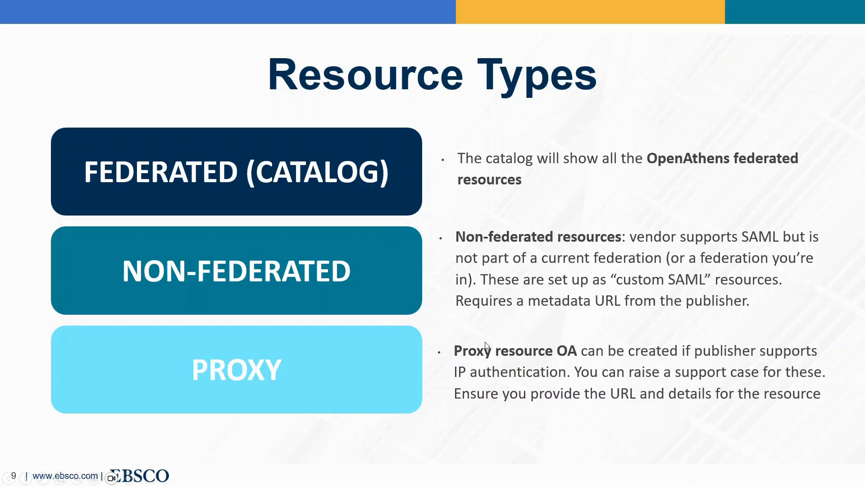
Advance the slideshow to slide 10, Activating Resources.
{"action": "left_click", "coordinate": [560, 408]}
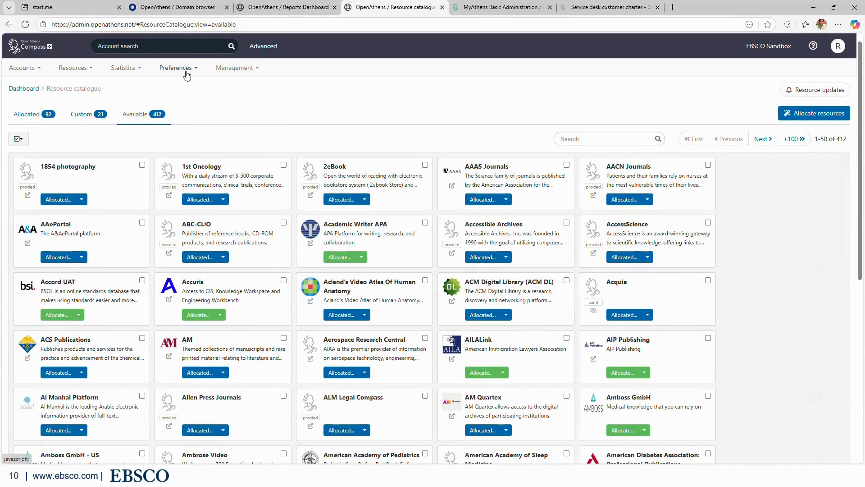
Open the All organisations list (715 accounts), then advance the slides to the federated example email.
{"action": "left_click", "coordinate": [186, 71]}
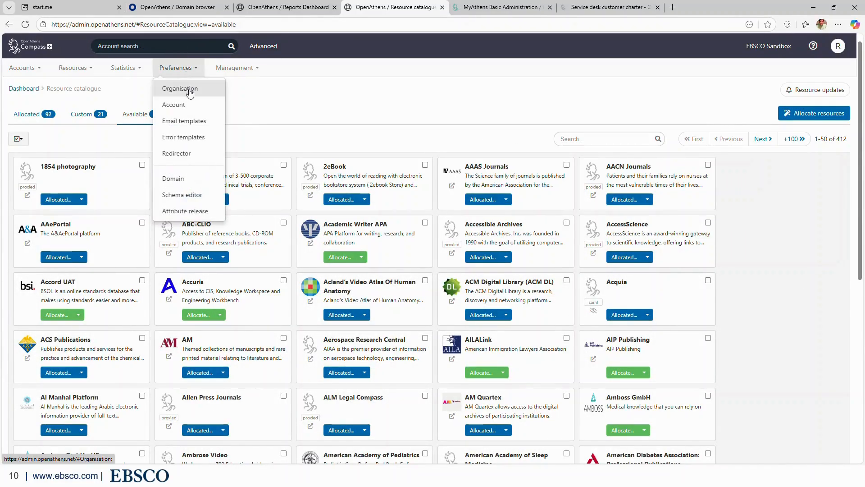
{"action": "left_click", "coordinate": [25, 94]}
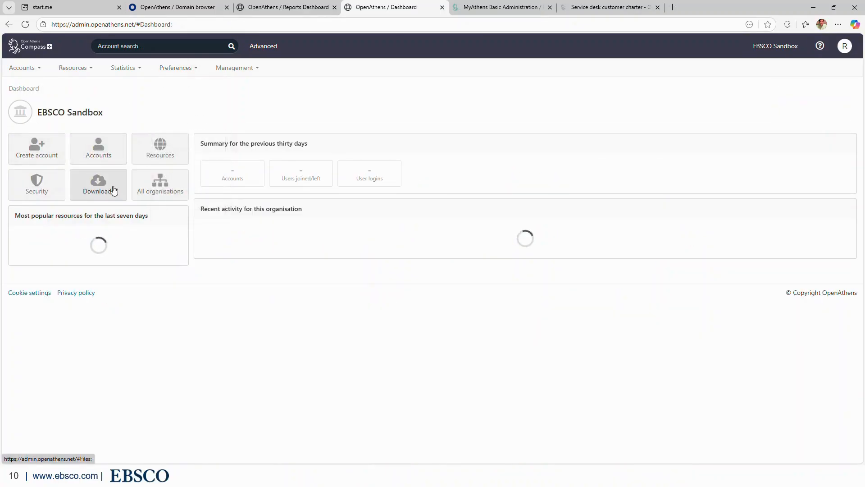
{"action": "left_click", "coordinate": [166, 199]}
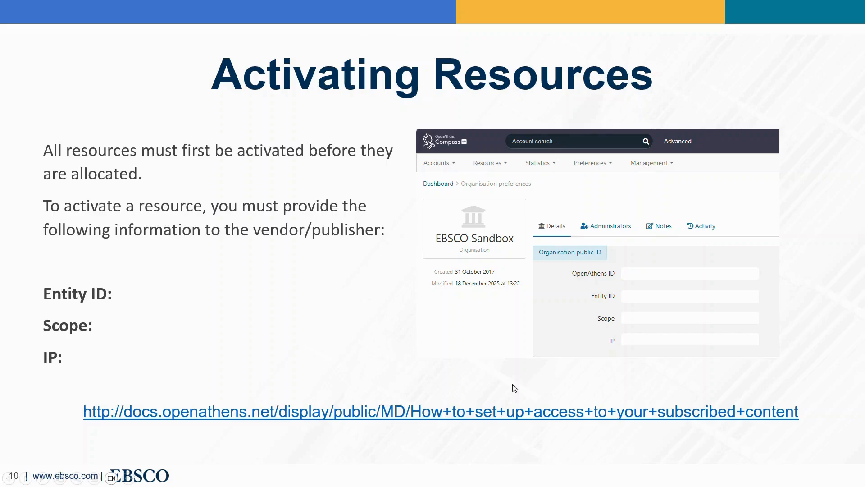
{"action": "left_click", "coordinate": [496, 381]}
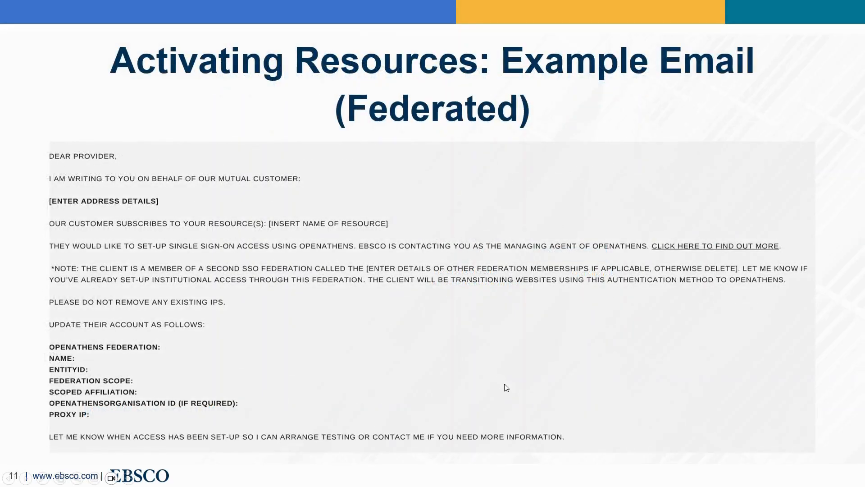
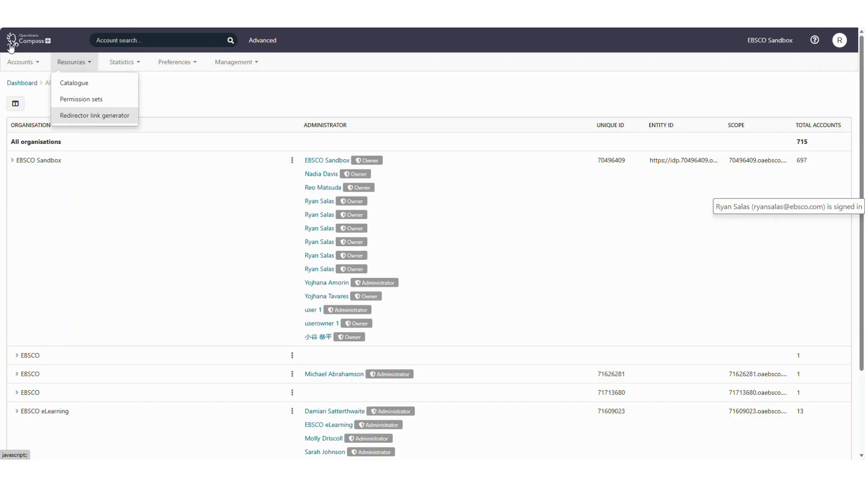
Return to the EBSCO Sandbox dashboard and open the Management menu.
{"action": "left_click", "coordinate": [89, 118]}
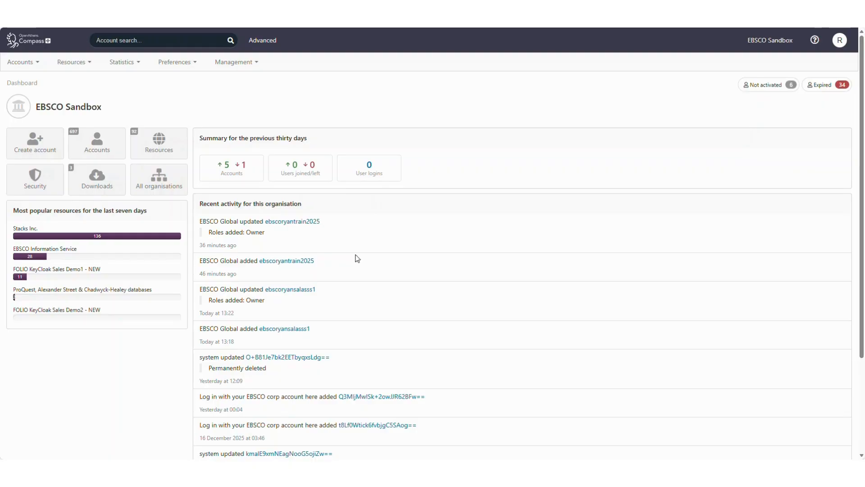
{"action": "left_click", "coordinate": [230, 64]}
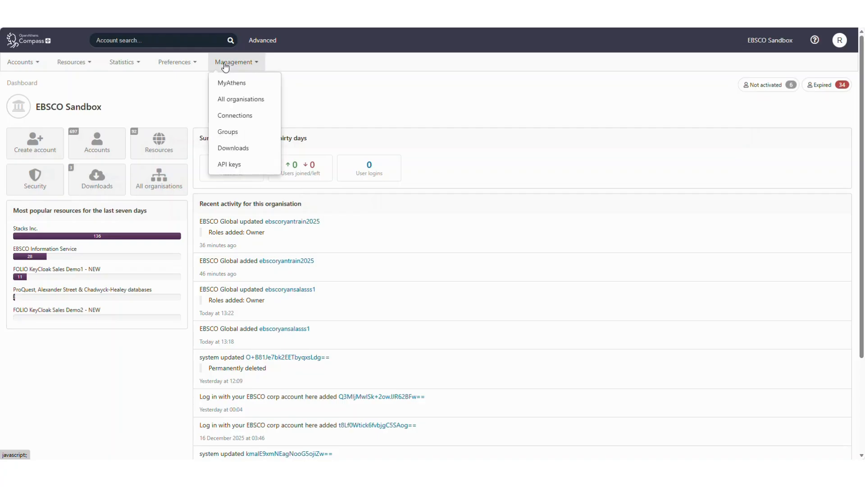
Open the 'Log in with your EBSCO corp account here' SAML connection and review its relying party, attribute and permission rules.
{"action": "left_click", "coordinate": [242, 116]}
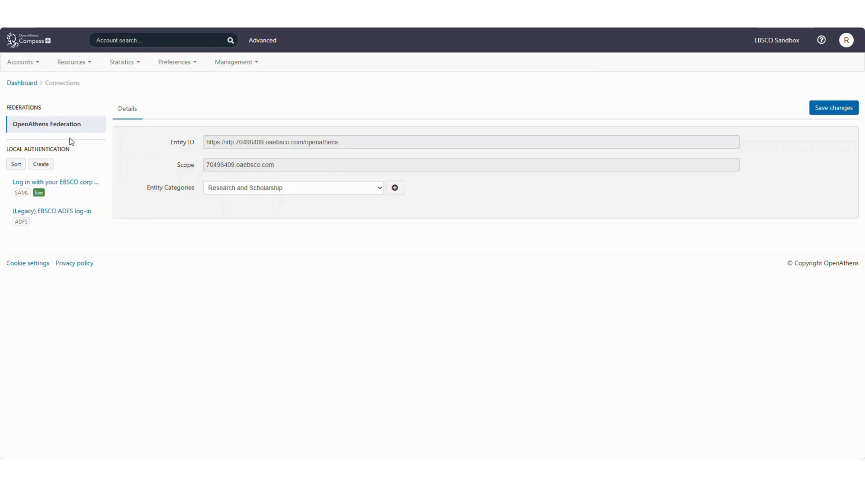
{"action": "left_click", "coordinate": [74, 190]}
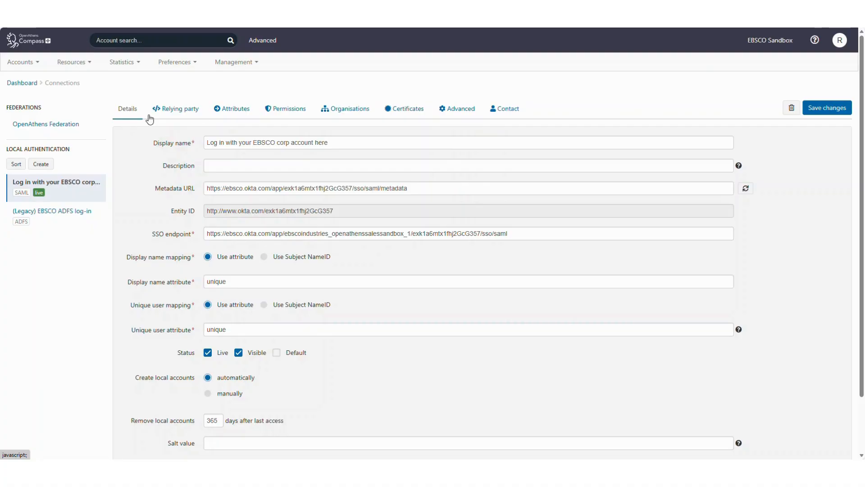
{"action": "left_click", "coordinate": [197, 114]}
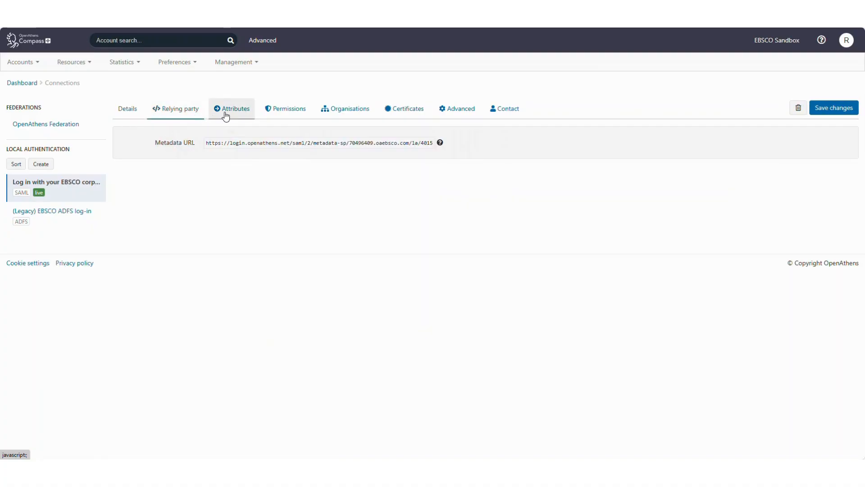
{"action": "left_click", "coordinate": [226, 115]}
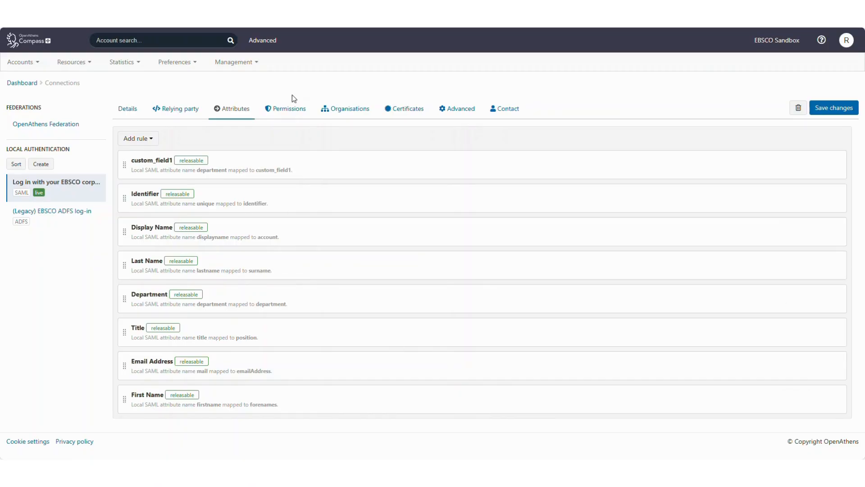
{"action": "left_click", "coordinate": [295, 109]}
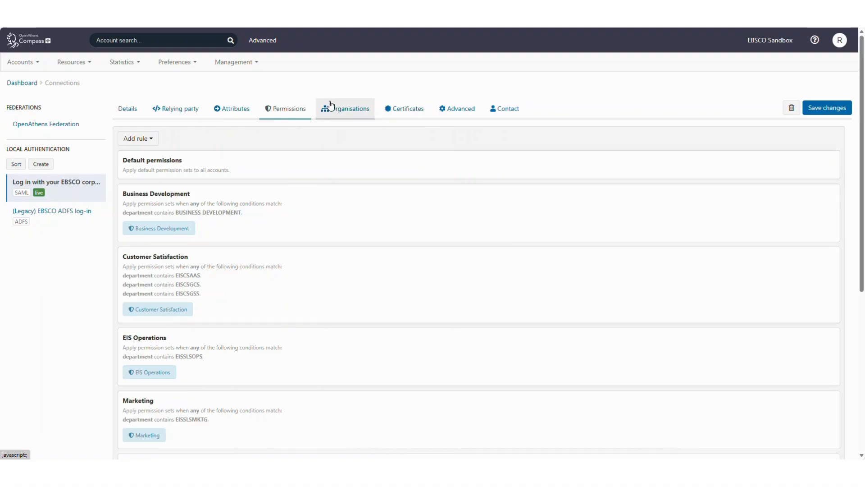
Review the SAML connection's certificate expiry date, advanced settings and empty contact details.
{"action": "left_click", "coordinate": [401, 116]}
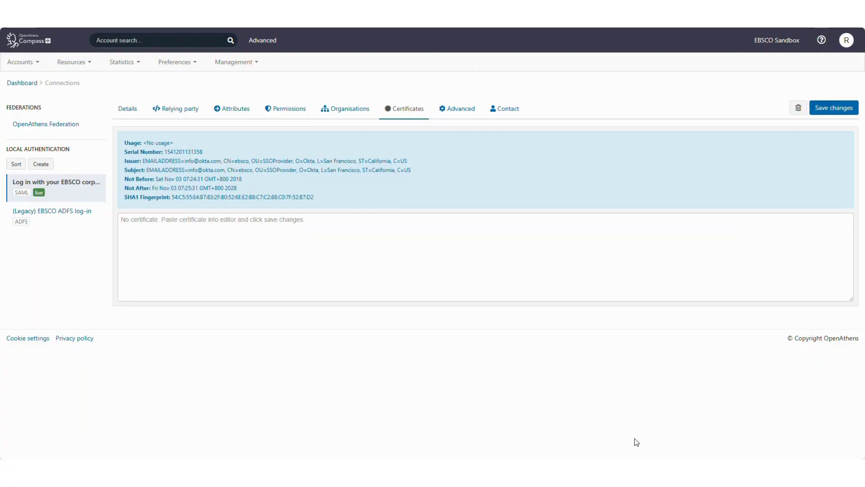
{"action": "left_click_drag", "start_coordinate": [237, 188], "coordinate": [153, 188]}
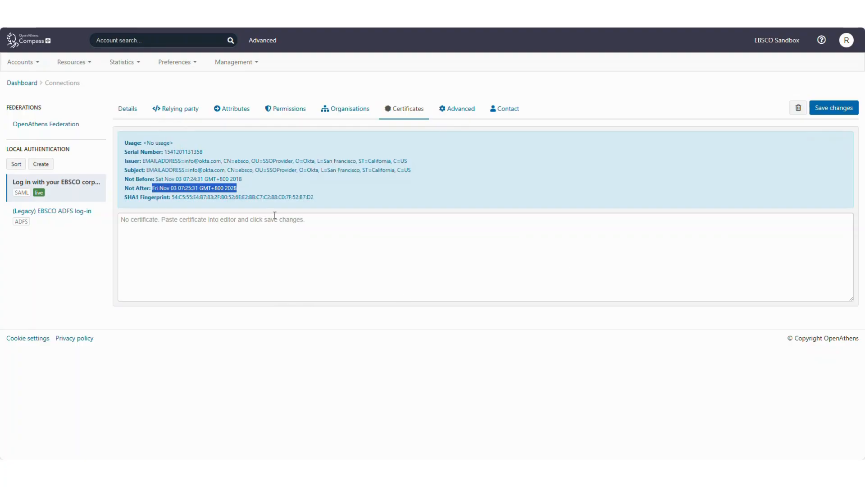
{"action": "left_click", "coordinate": [454, 112]}
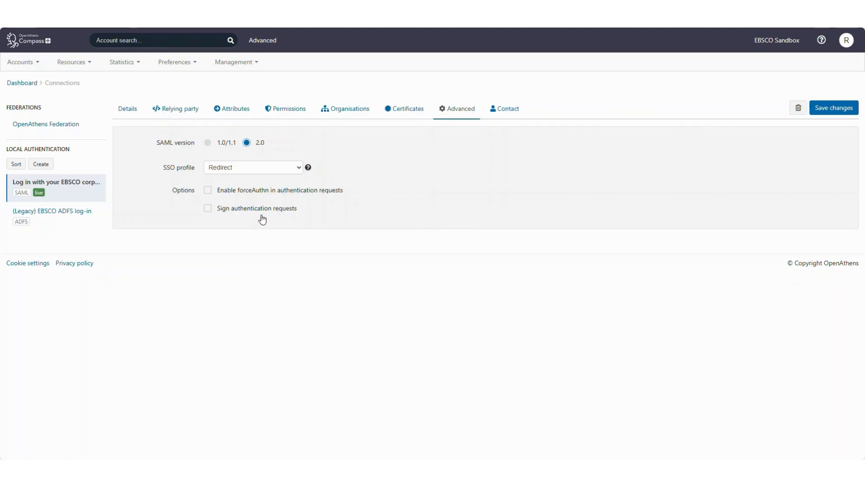
{"action": "left_click", "coordinate": [505, 113]}
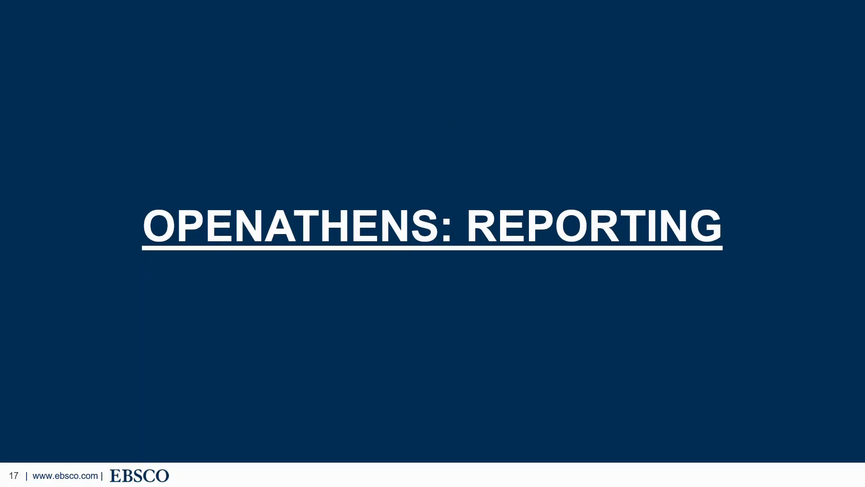
Advance the slideshow to slide 18, 'OpenAthens Reporting: What Stories Can We Tell?'.
{"action": "left_click", "coordinate": [465, 276]}
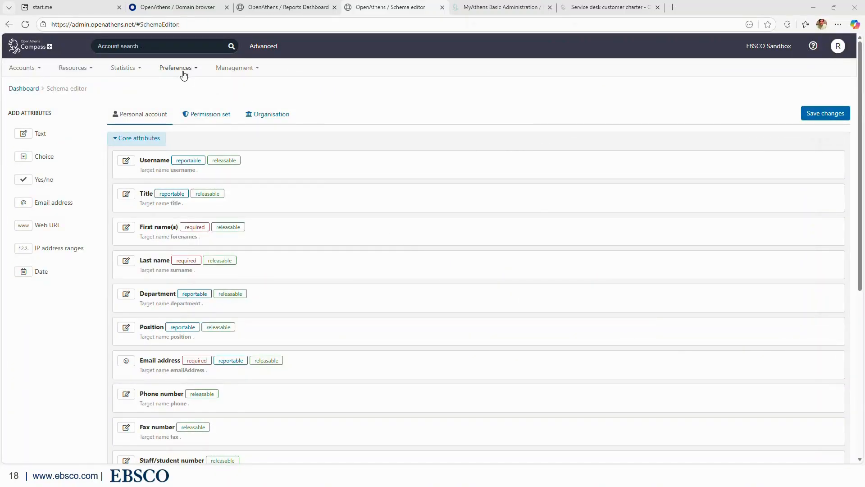
Check which core and custom account attributes are reportable in the Schema editor, then return to the dashboard.
{"action": "left_click", "coordinate": [182, 69]}
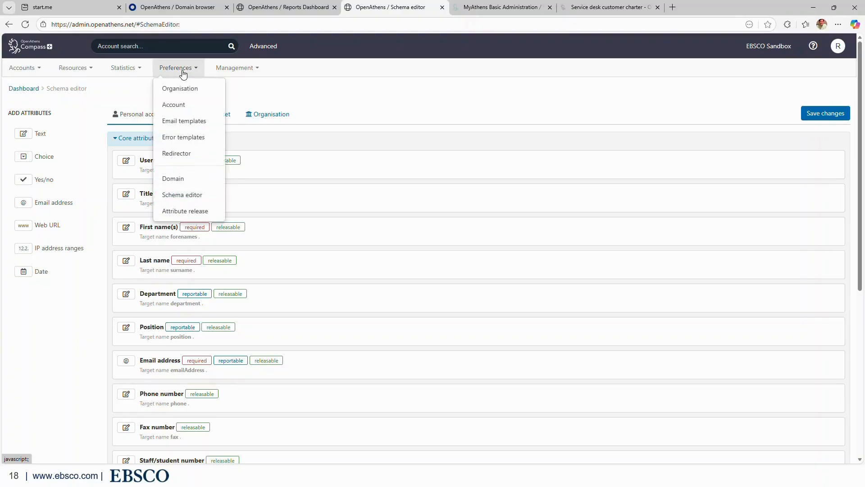
{"action": "left_click", "coordinate": [189, 198]}
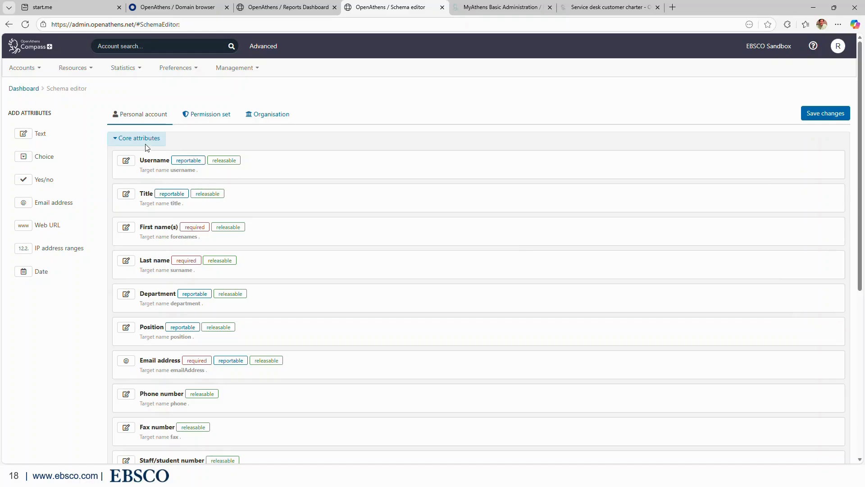
{"action": "scroll", "coordinate": [275, 360], "scroll_direction": "down", "scroll_amount": 5}
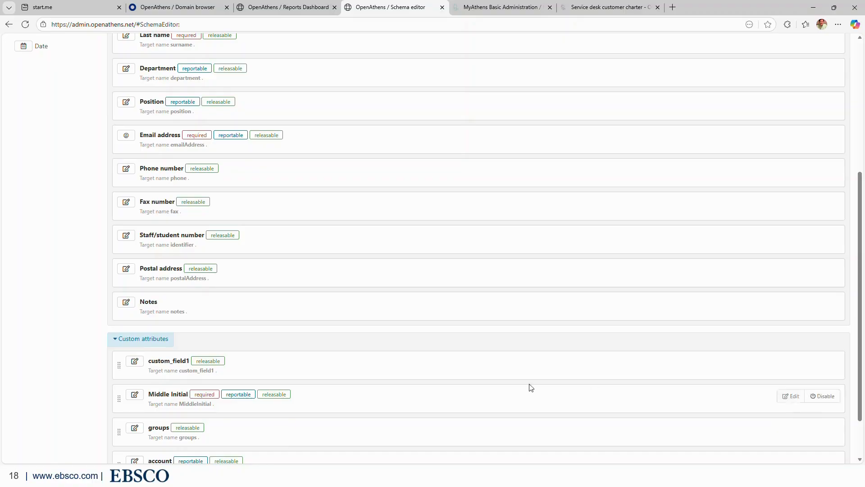
{"action": "scroll", "coordinate": [395, 361], "scroll_direction": "up", "scroll_amount": 4}
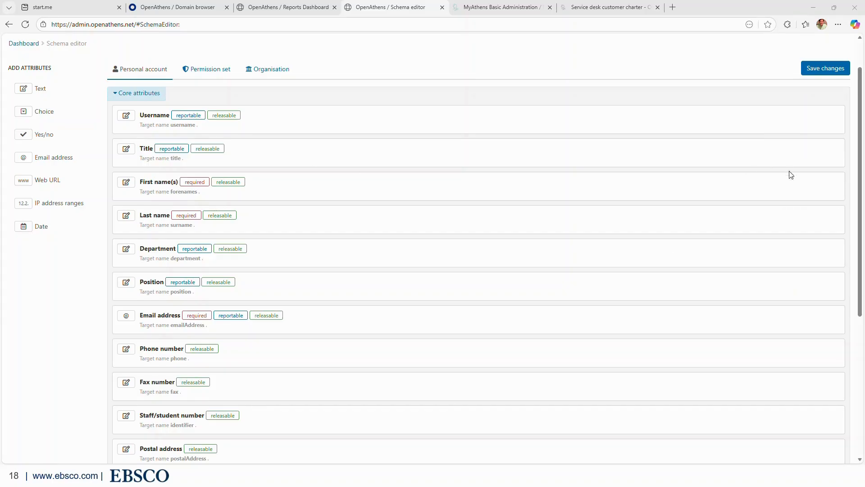
{"action": "mouse_move", "coordinate": [796, 186]}
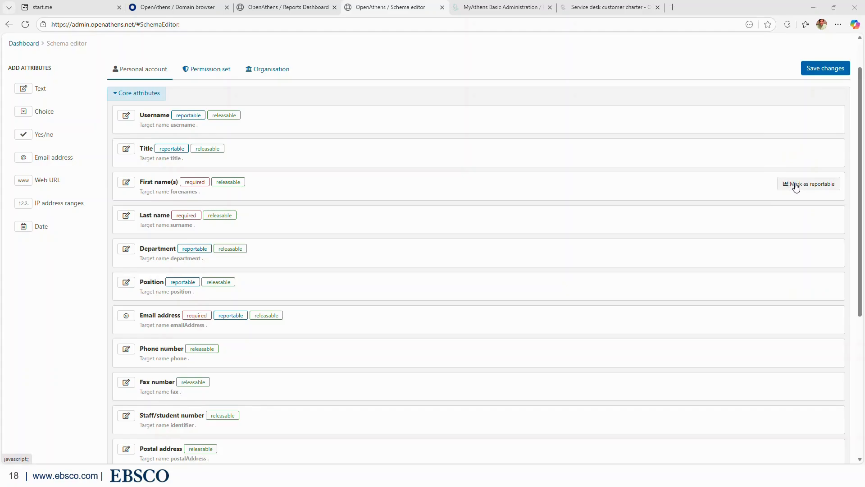
{"action": "mouse_move", "coordinate": [189, 122]}
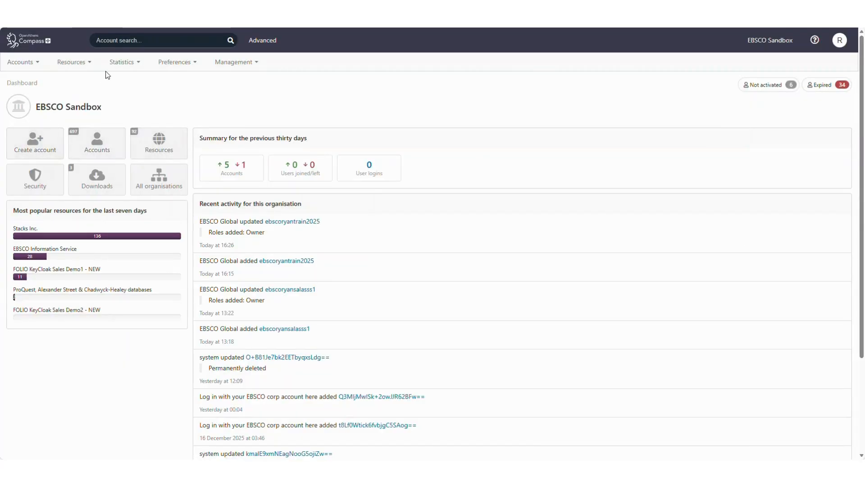
Open OpenAthens Reporting and check the per-country session counts on the map.
{"action": "left_click", "coordinate": [118, 63]}
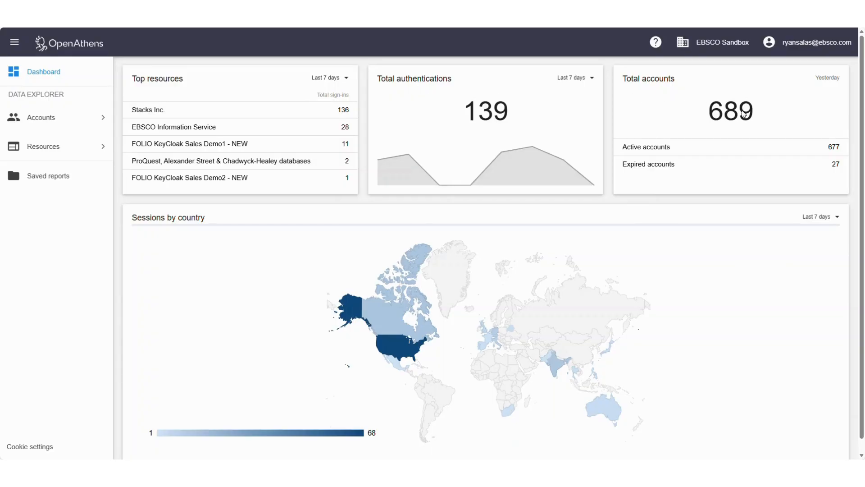
{"action": "mouse_move", "coordinate": [427, 315]}
Open the detailed Top resources usage report and inspect its start date and resource filters.
{"action": "left_click", "coordinate": [154, 80]}
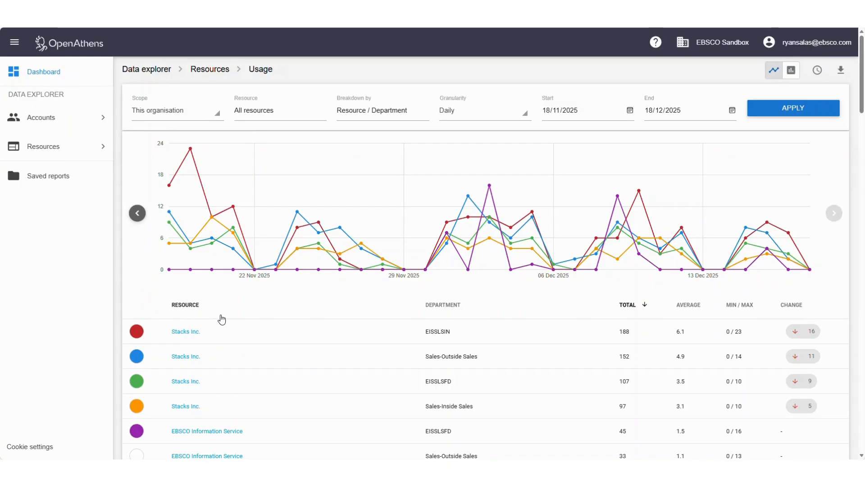
{"action": "left_click", "coordinate": [629, 110]}
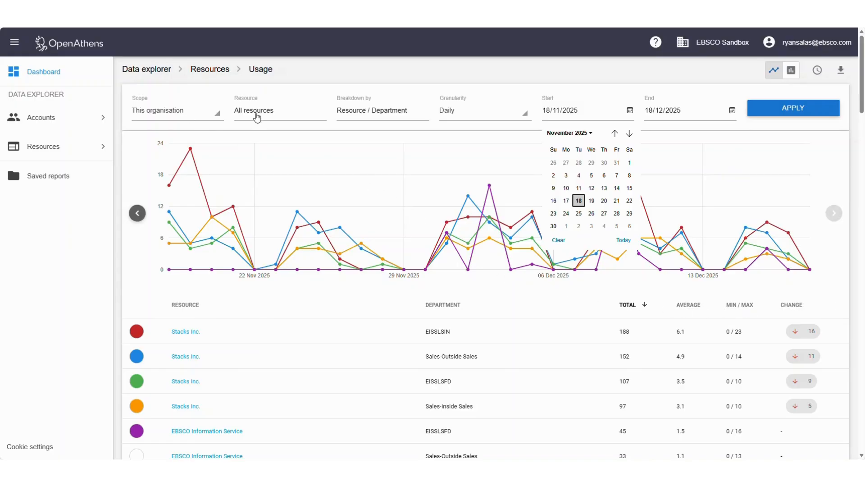
{"action": "left_click", "coordinate": [257, 116]}
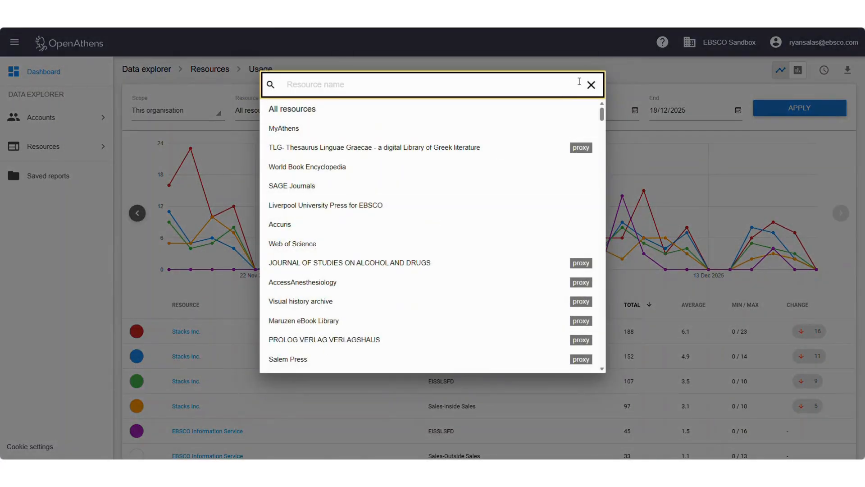
{"action": "left_click", "coordinate": [591, 85]}
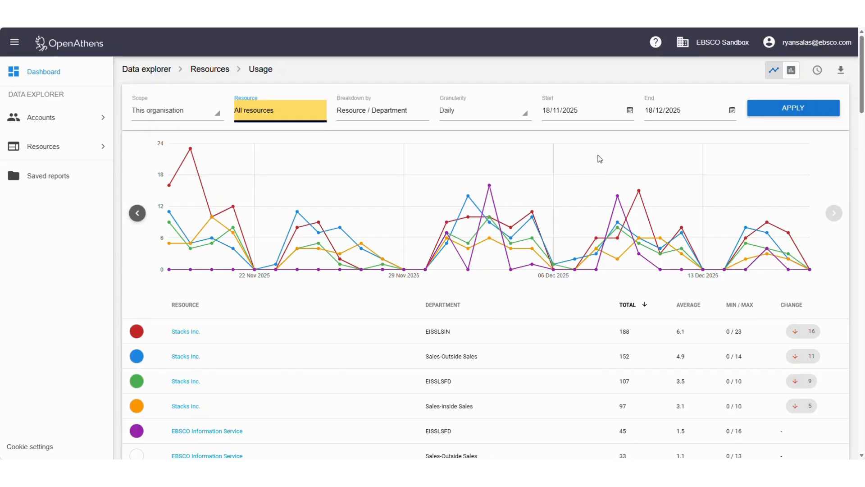
Break resource usage down by resource with Position as the secondary breakdown.
{"action": "left_click", "coordinate": [360, 118]}
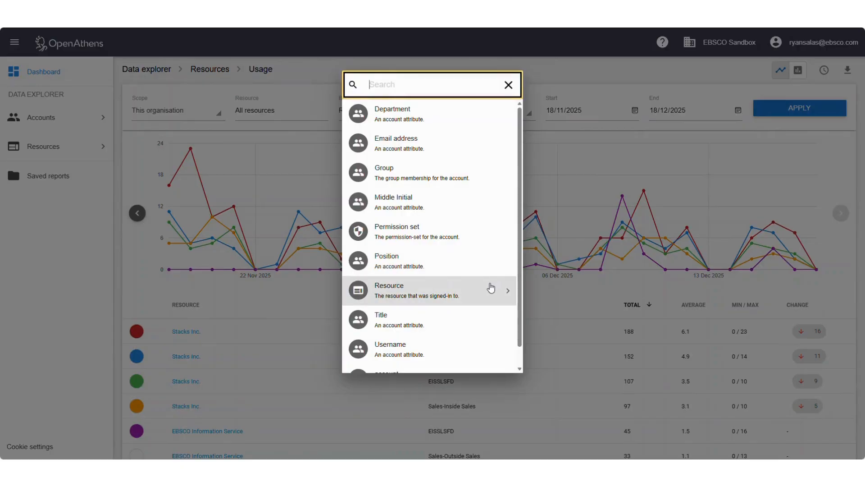
{"action": "left_click", "coordinate": [491, 288]}
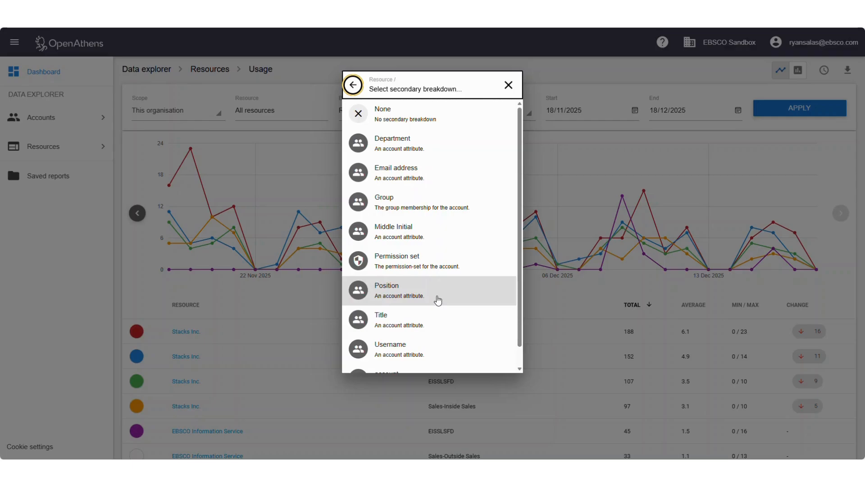
{"action": "left_click", "coordinate": [438, 300]}
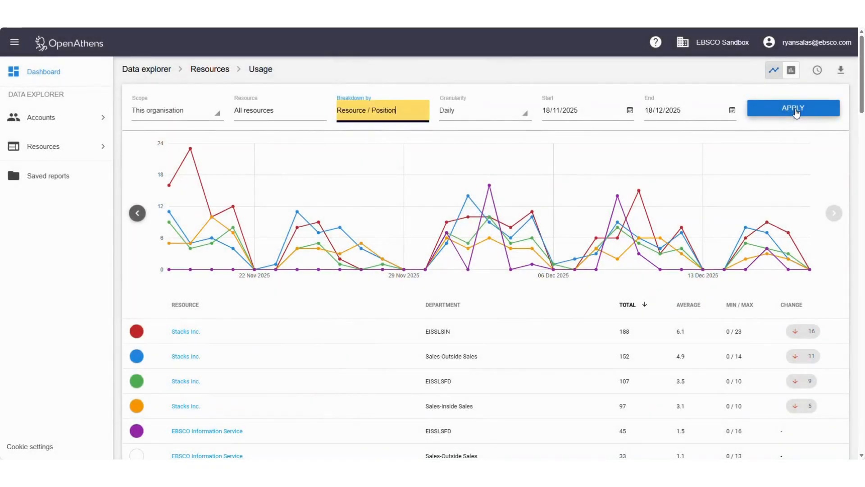
{"action": "left_click", "coordinate": [795, 110]}
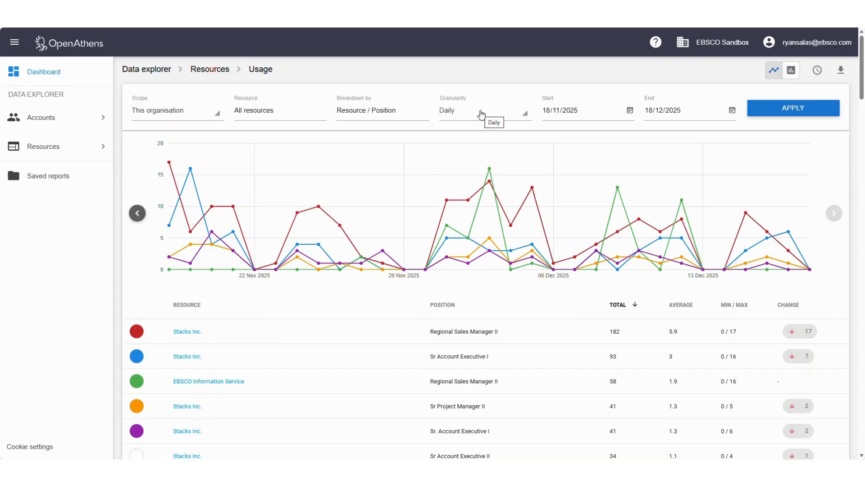
Check the granularity options and download the usage-by-Position report to the computer.
{"action": "left_click", "coordinate": [481, 114]}
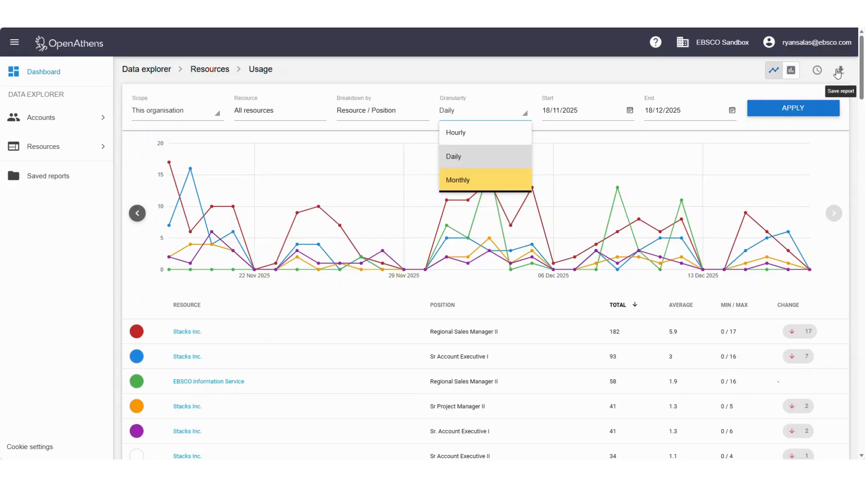
{"action": "left_click", "coordinate": [838, 73]}
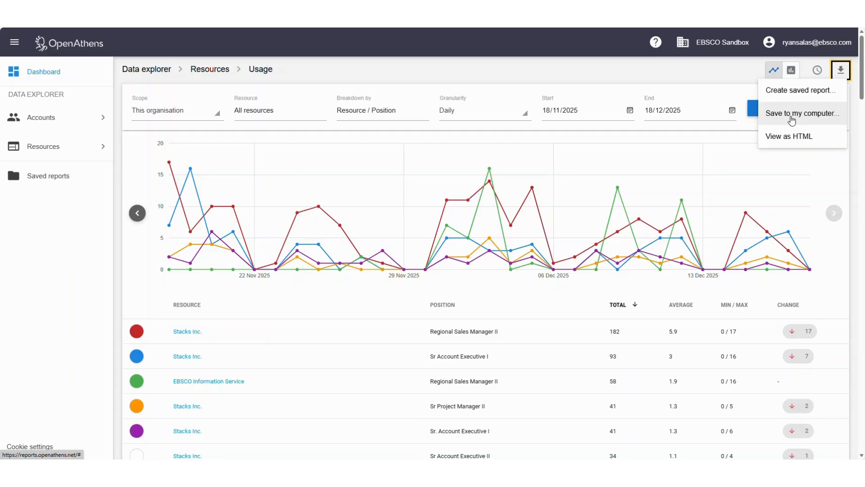
{"action": "left_click", "coordinate": [792, 114]}
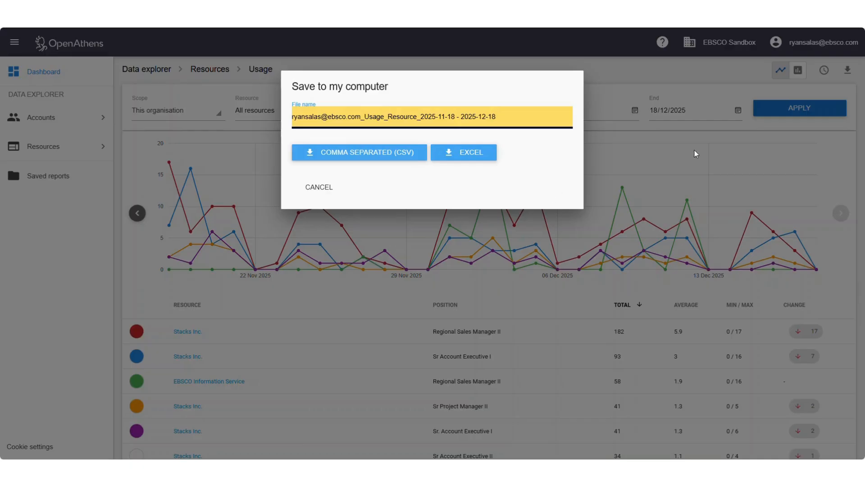
{"action": "left_click", "coordinate": [710, 161]}
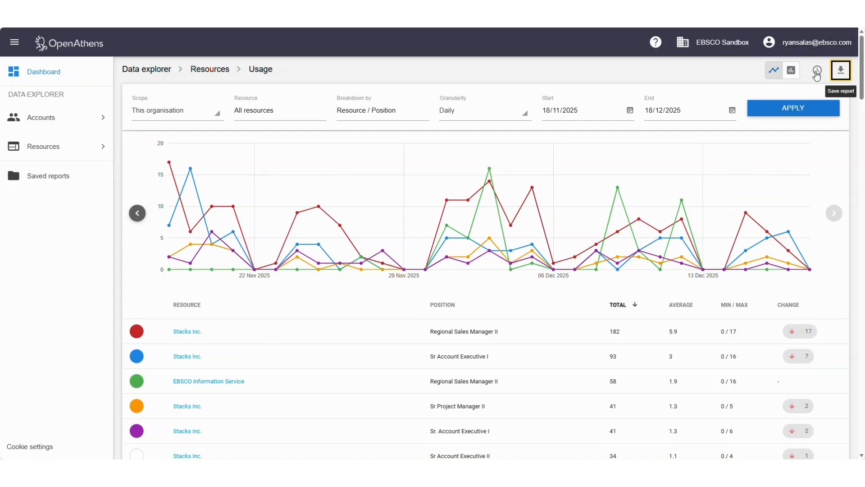
Preview the report scheduling options without scheduling, switch the chart to columns, and return to the dashboard.
{"action": "left_click", "coordinate": [816, 72]}
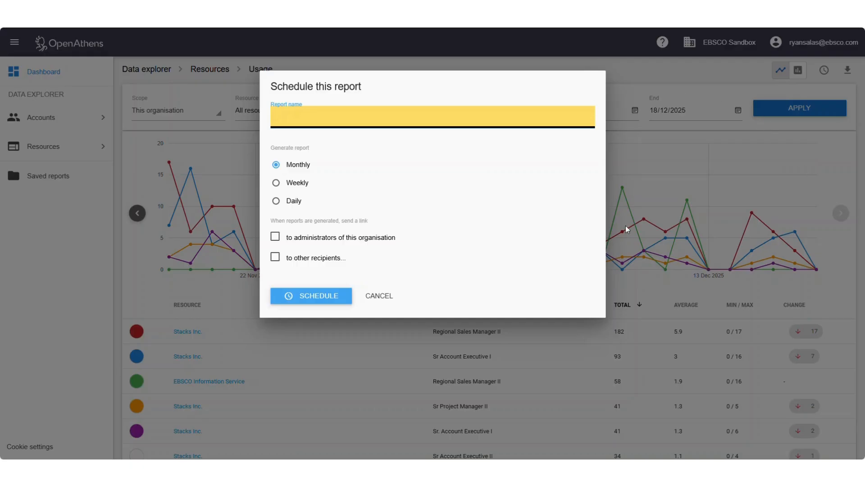
{"action": "key", "text": "Escape"}
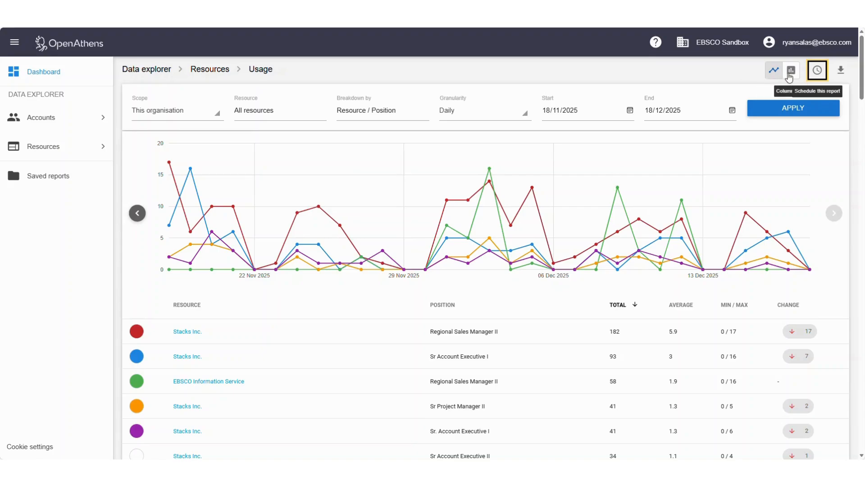
{"action": "left_click", "coordinate": [790, 72]}
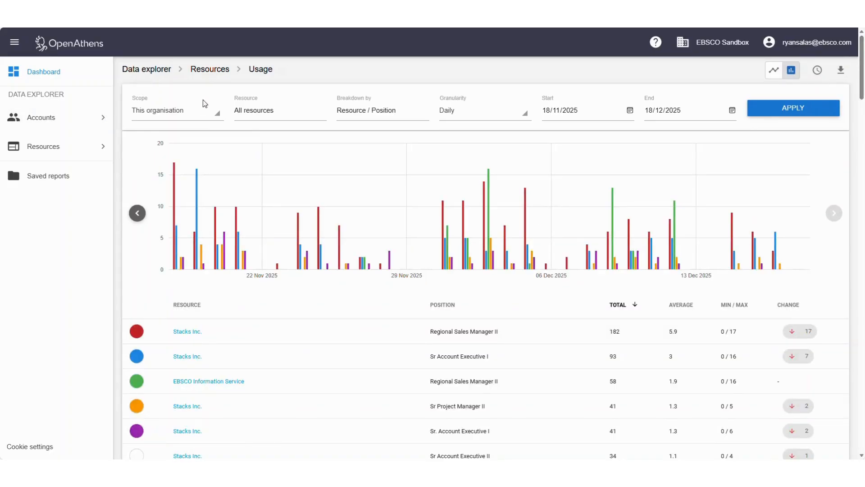
{"action": "left_click", "coordinate": [38, 77]}
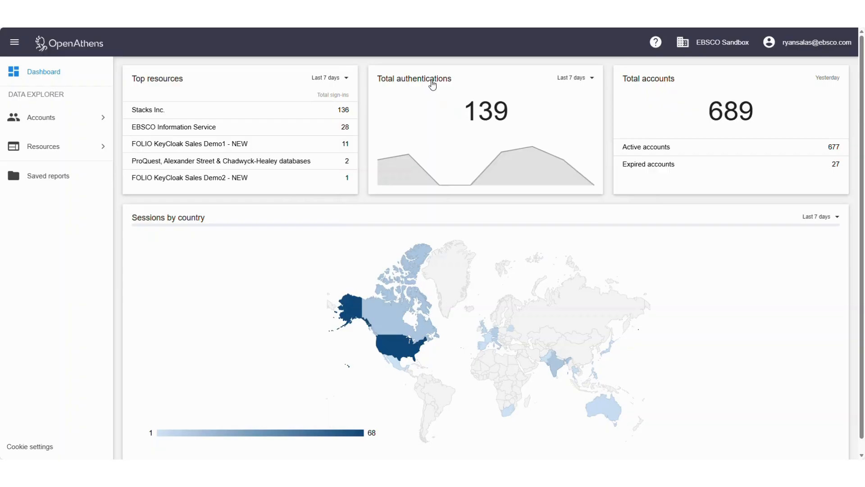
Open the Authentications report charting 139 daily successful sign-ins for 11–17 Dec 2025.
{"action": "left_click", "coordinate": [432, 84]}
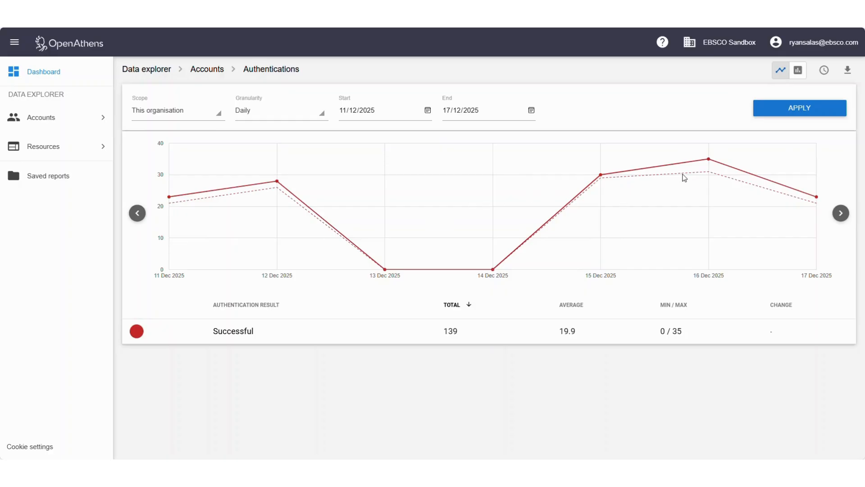
{"action": "mouse_move", "coordinate": [709, 163]}
Open the Total accounts report from the Dashboard and inspect its start date calendar.
{"action": "left_click", "coordinate": [52, 72]}
{"action": "left_click", "coordinate": [653, 80]}
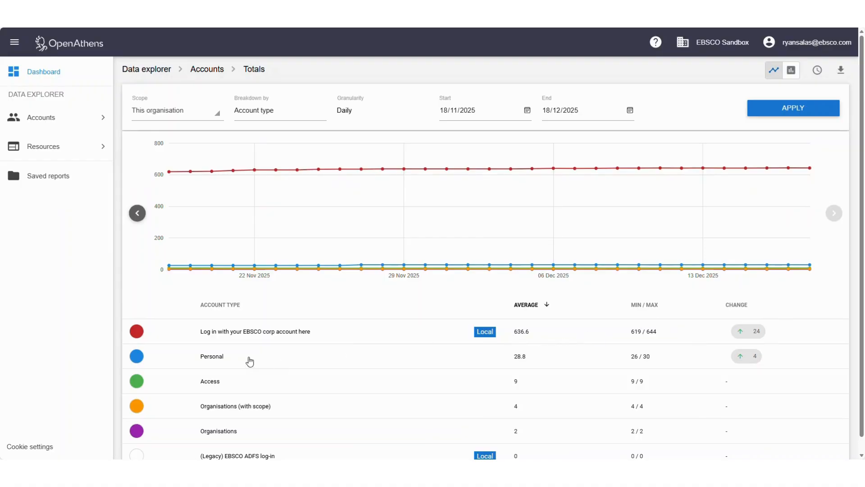
{"action": "scroll", "coordinate": [279, 376], "scroll_direction": "down", "scroll_amount": 1}
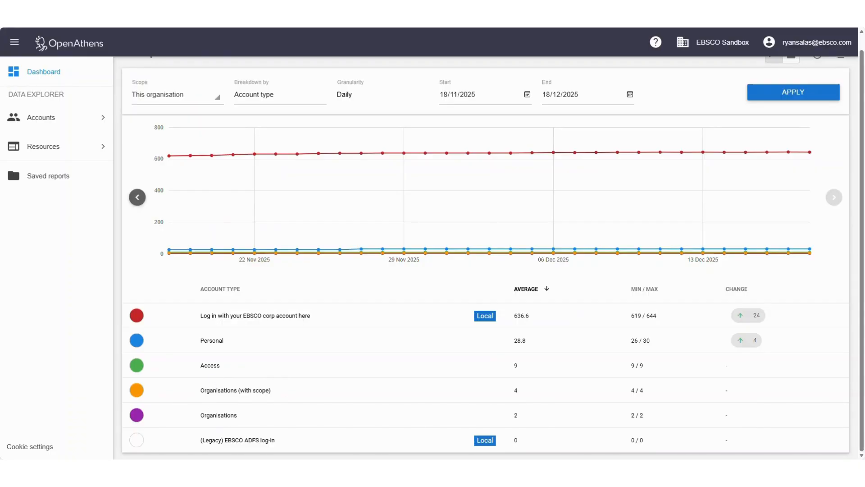
{"action": "left_click", "coordinate": [356, 94]}
{"action": "left_click", "coordinate": [462, 98]}
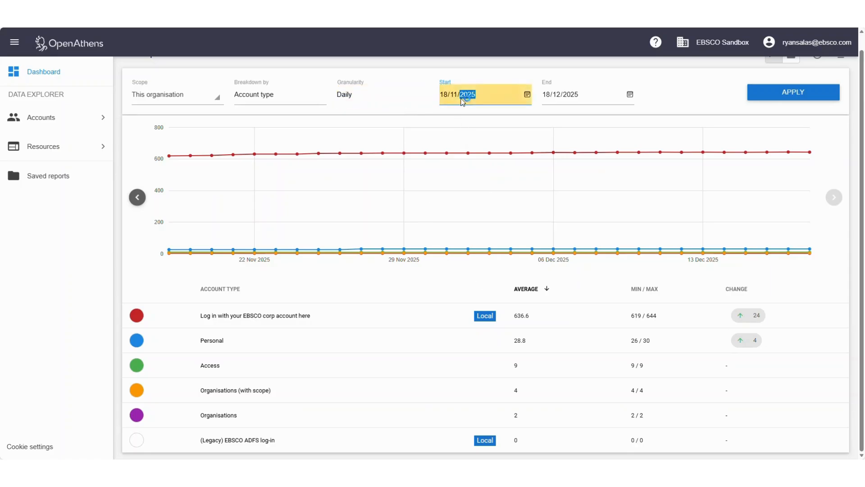
{"action": "left_click", "coordinate": [527, 95]}
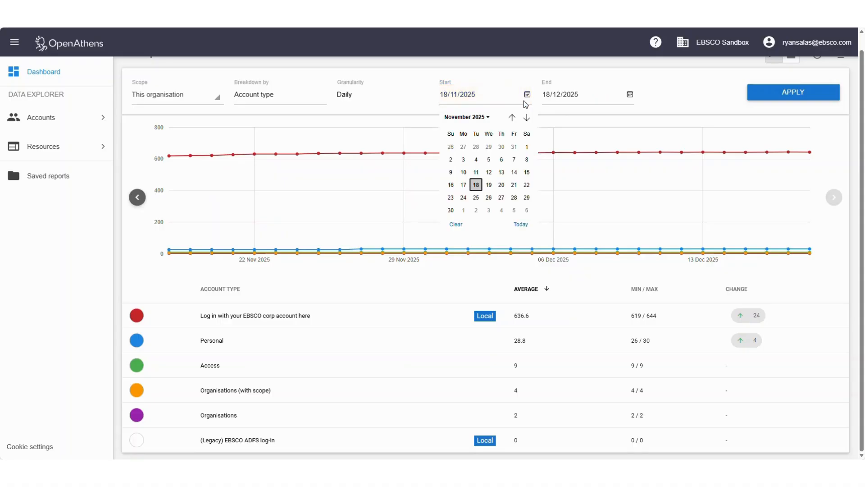
Preview an Activity breakdown, revert to Account type, then check the Dashboard sessions-map time periods.
{"action": "left_click", "coordinate": [278, 102]}
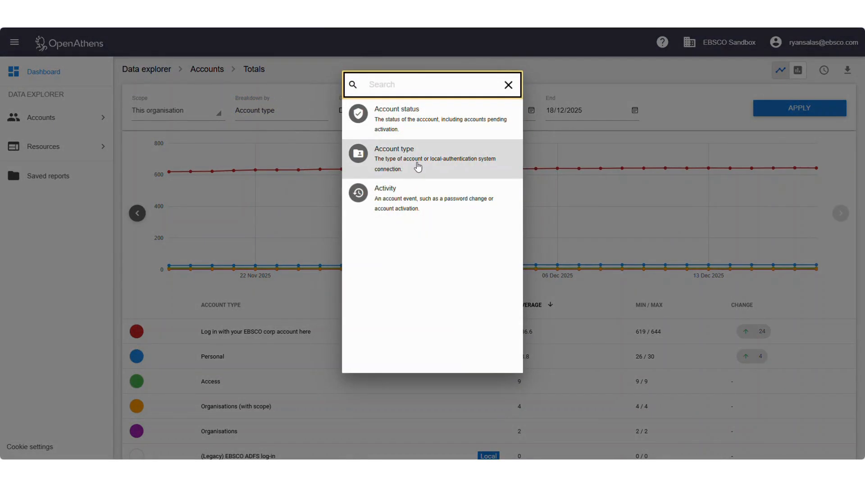
{"action": "left_click", "coordinate": [414, 198]}
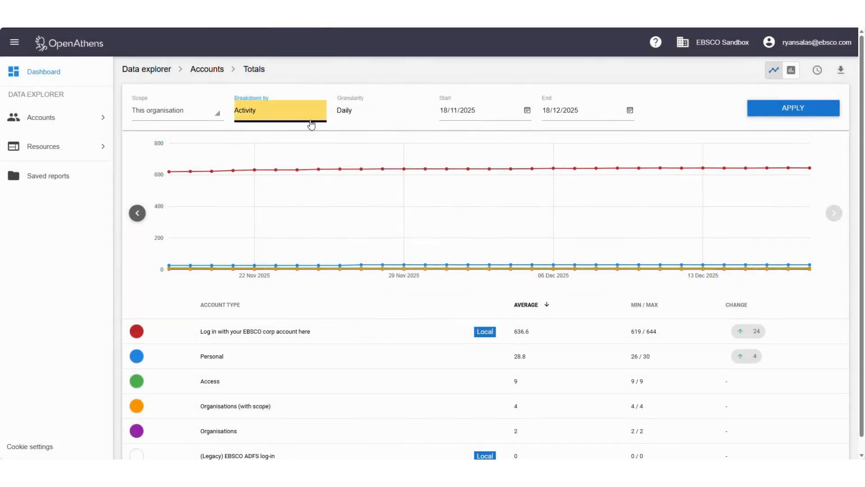
{"action": "left_click", "coordinate": [316, 122]}
{"action": "left_click", "coordinate": [405, 156]}
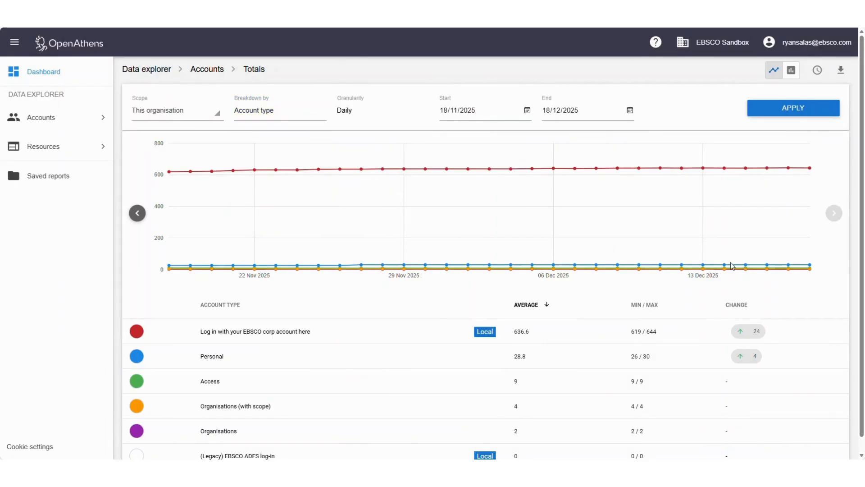
{"action": "left_click", "coordinate": [51, 83]}
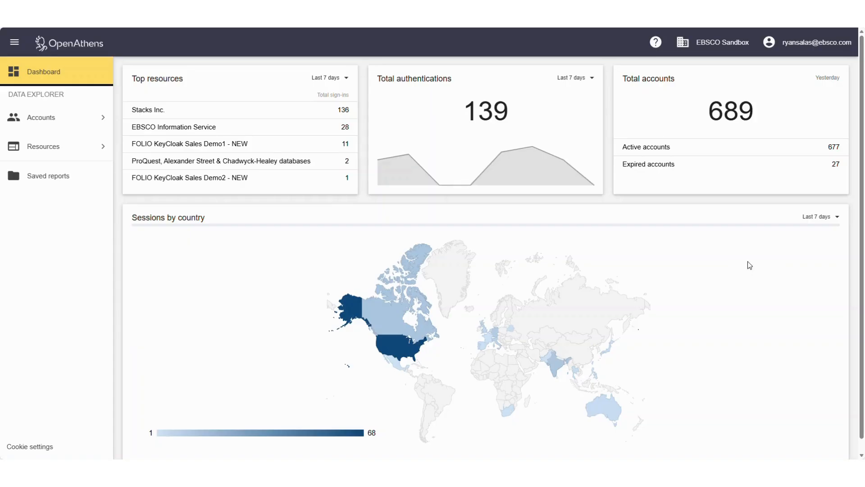
{"action": "left_click", "coordinate": [818, 217]}
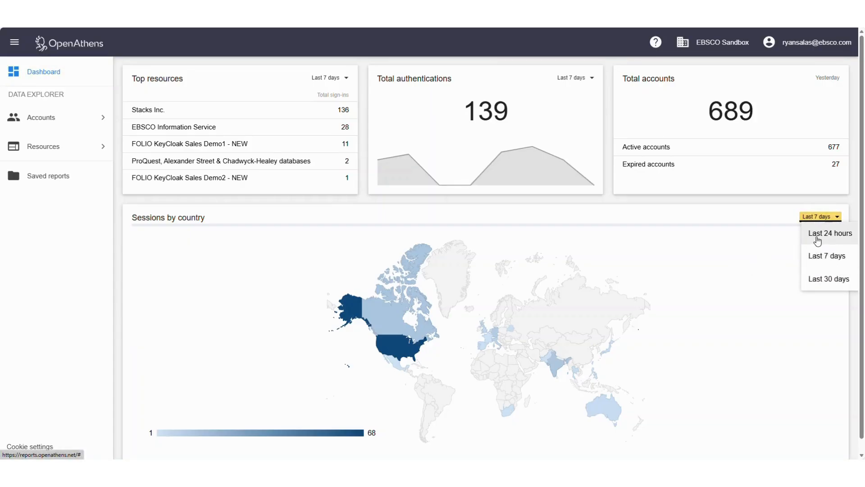